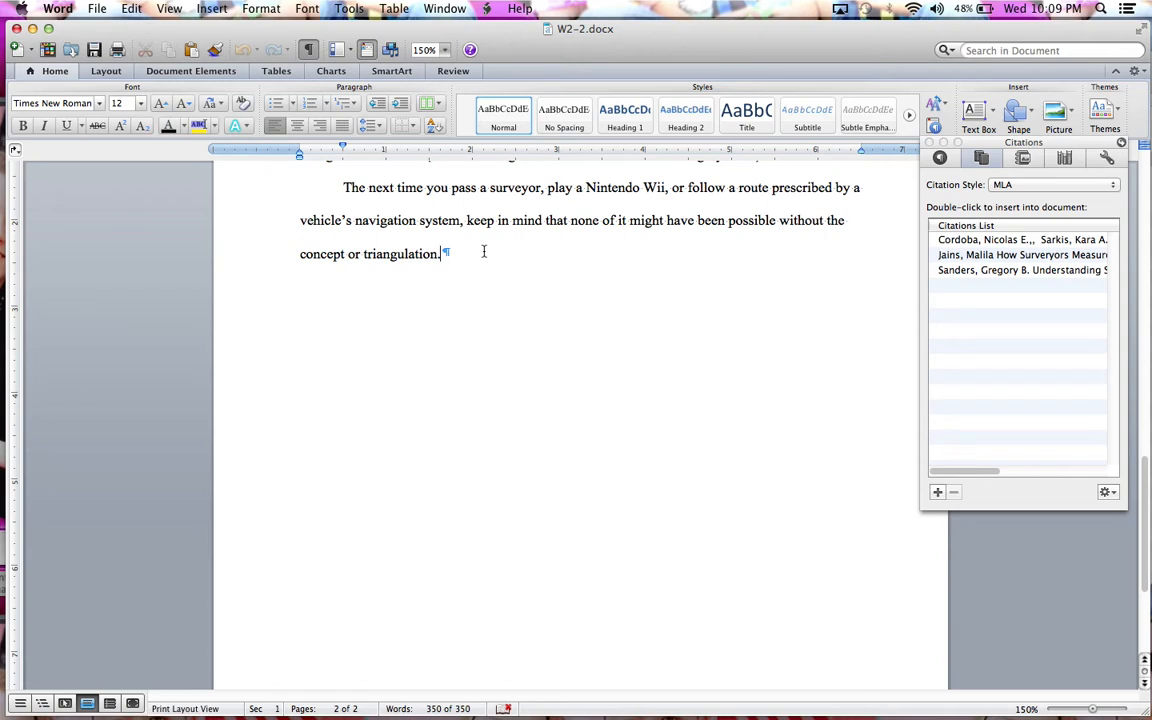
Step: Insert a page break after the essay's final paragraph to start a blank page 3
{"action": "left_click", "coordinate": [108, 72]}
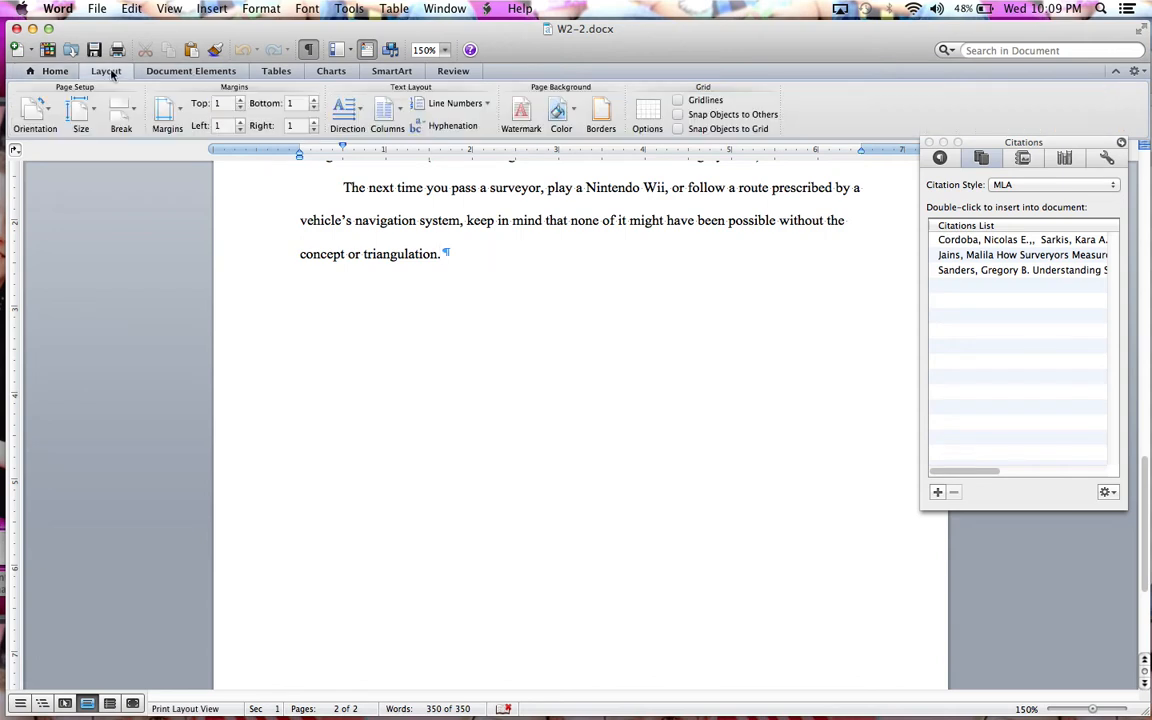
{"action": "left_click", "coordinate": [126, 109]}
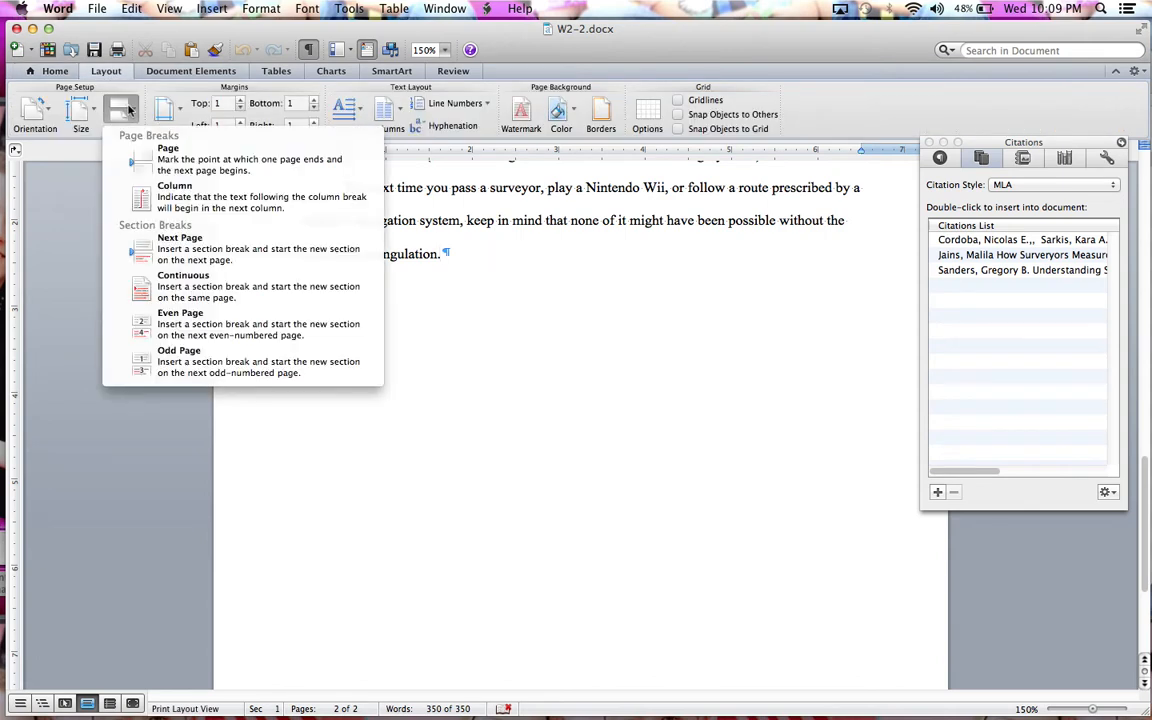
{"action": "left_click", "coordinate": [160, 165]}
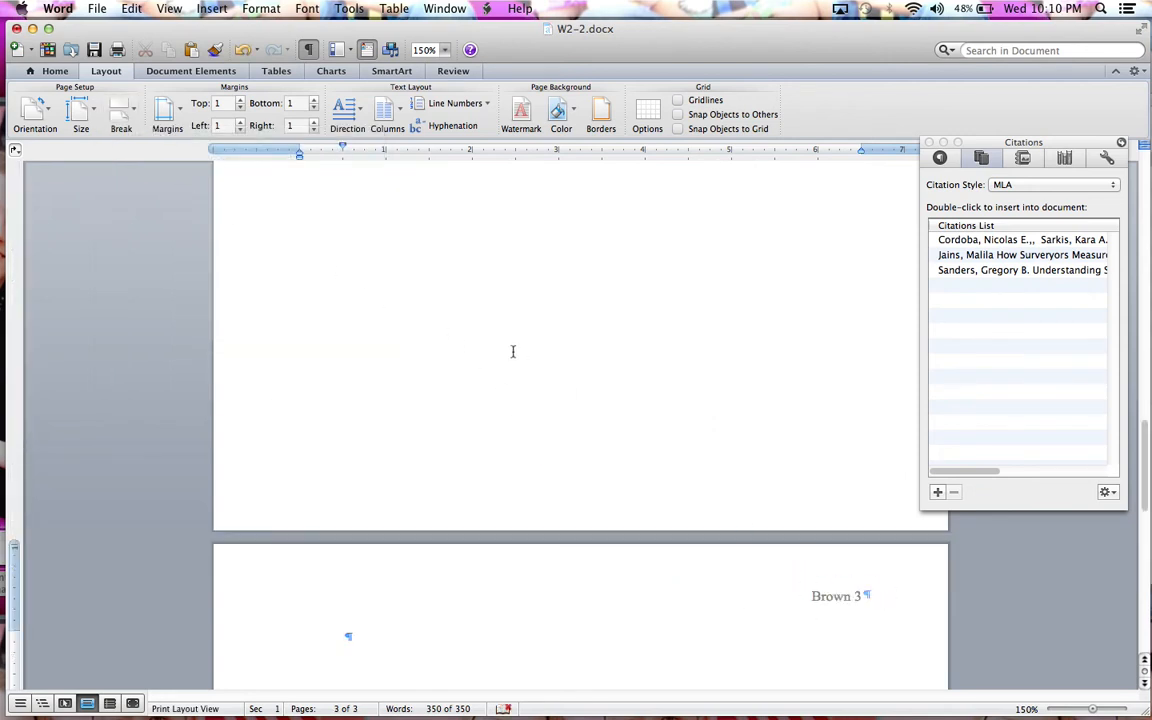
{"action": "scroll", "coordinate": [512, 351], "scroll_direction": "up", "scroll_amount": 10}
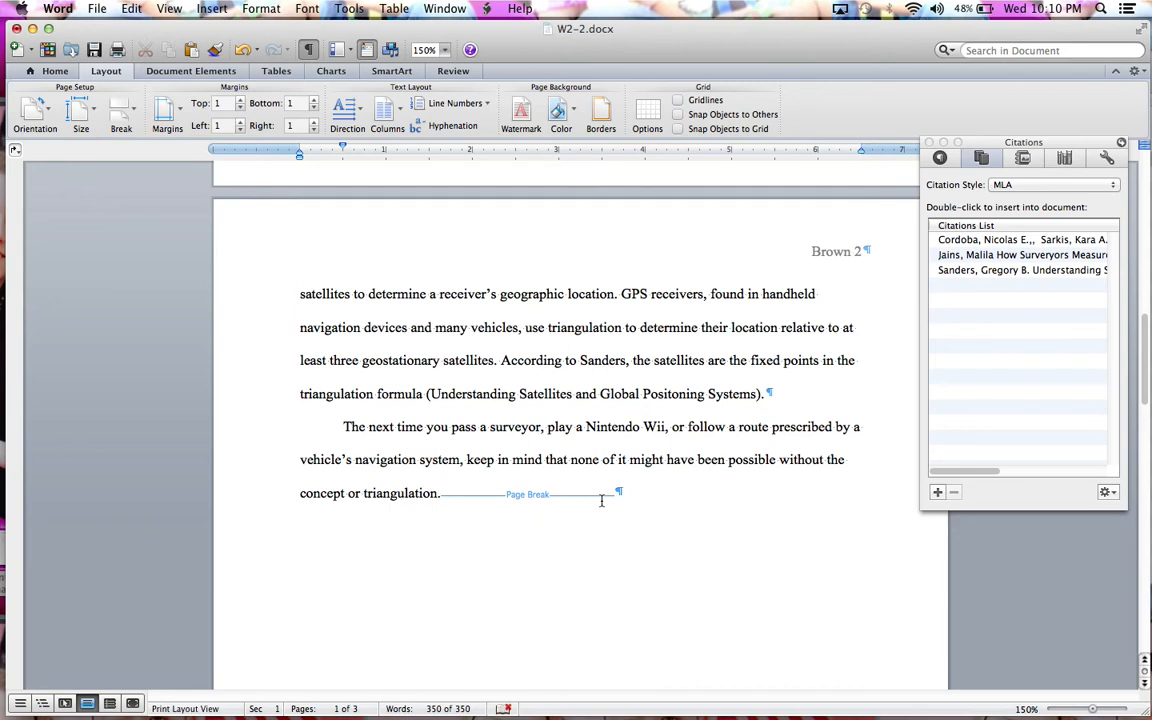
{"action": "scroll", "coordinate": [605, 507], "scroll_direction": "down", "scroll_amount": 10}
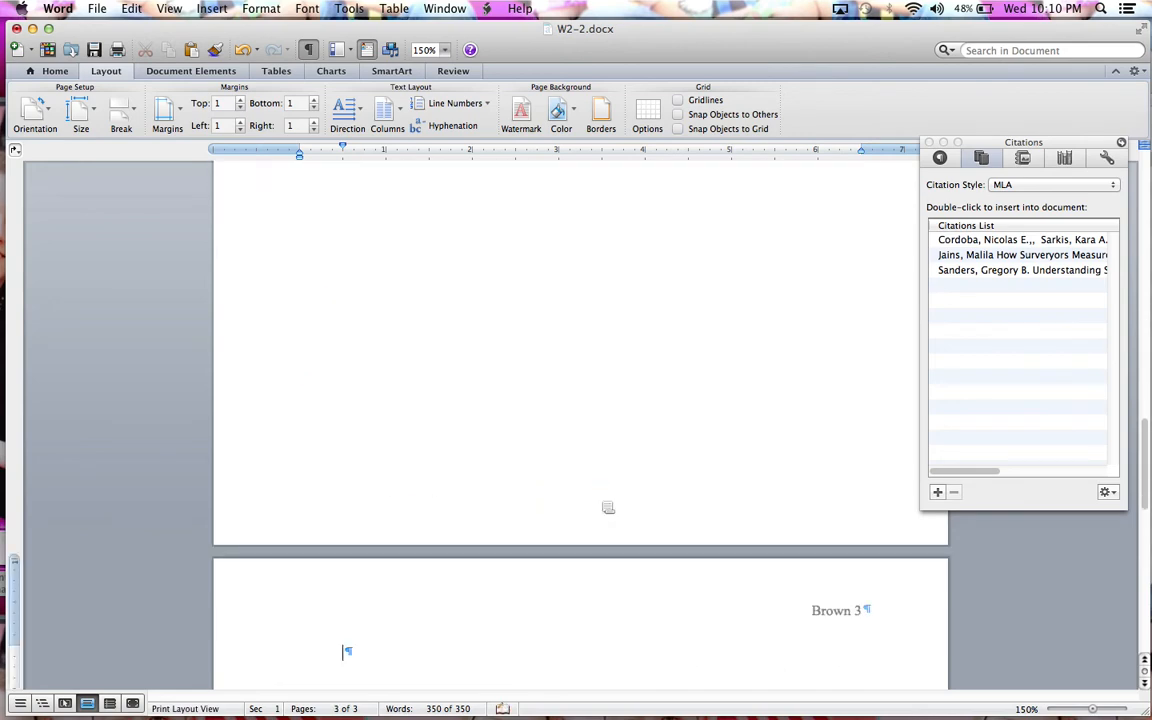
{"action": "scroll", "coordinate": [605, 507], "scroll_direction": "down", "scroll_amount": 3}
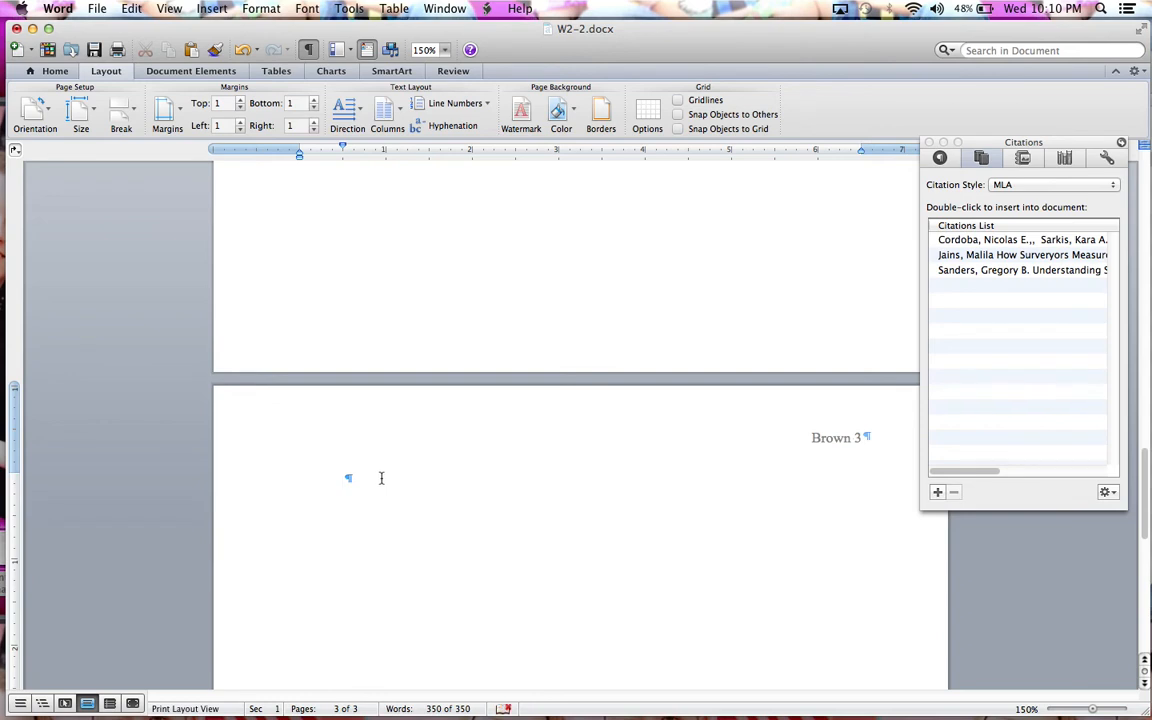
Step: Insert the built-in Works Cited bibliography listing the three sources on page 3
{"action": "left_click", "coordinate": [175, 76]}
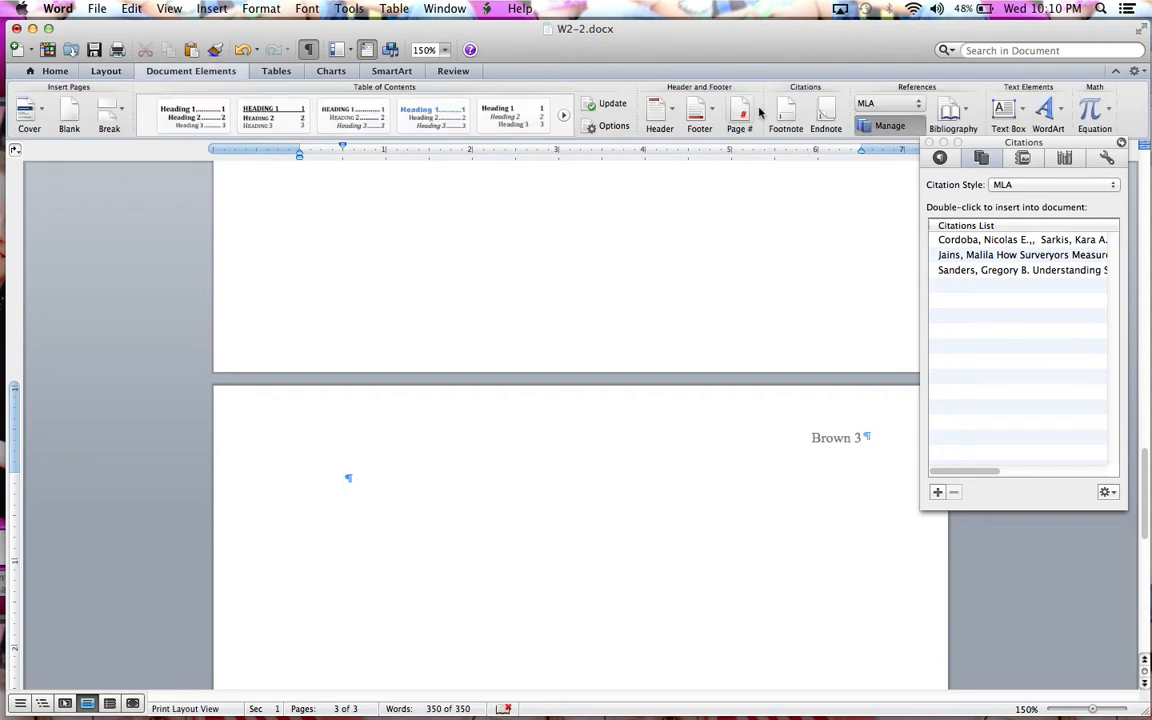
{"action": "left_click", "coordinate": [964, 118]}
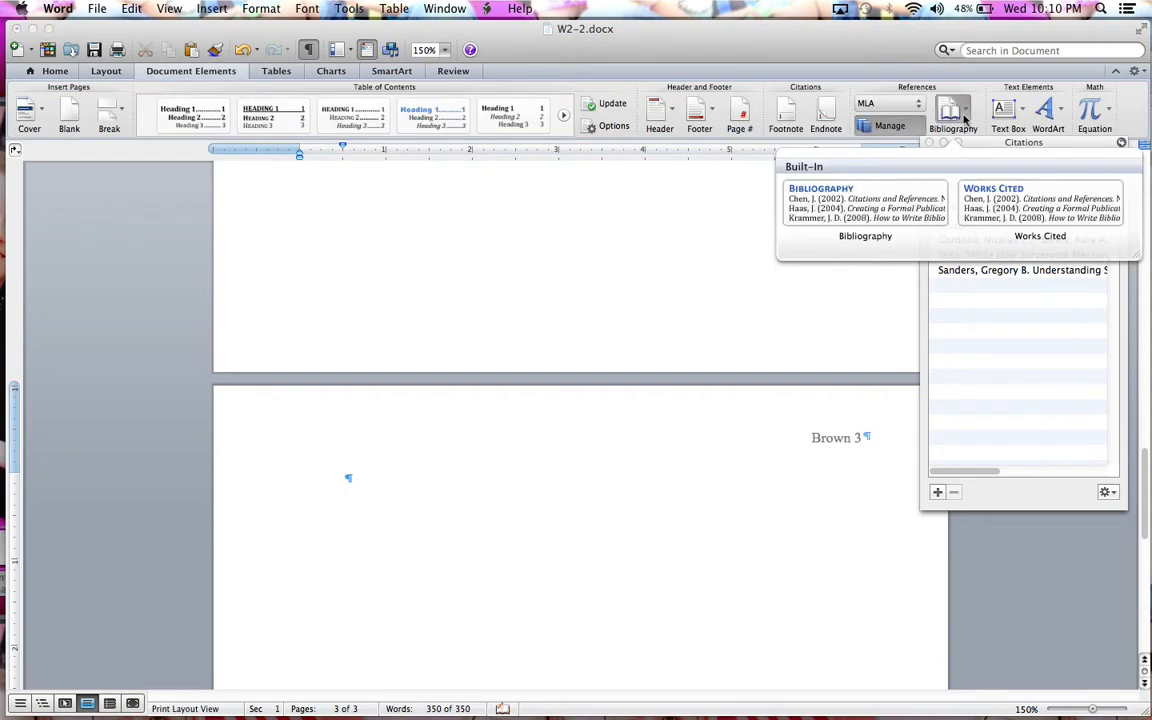
{"action": "left_click", "coordinate": [978, 200]}
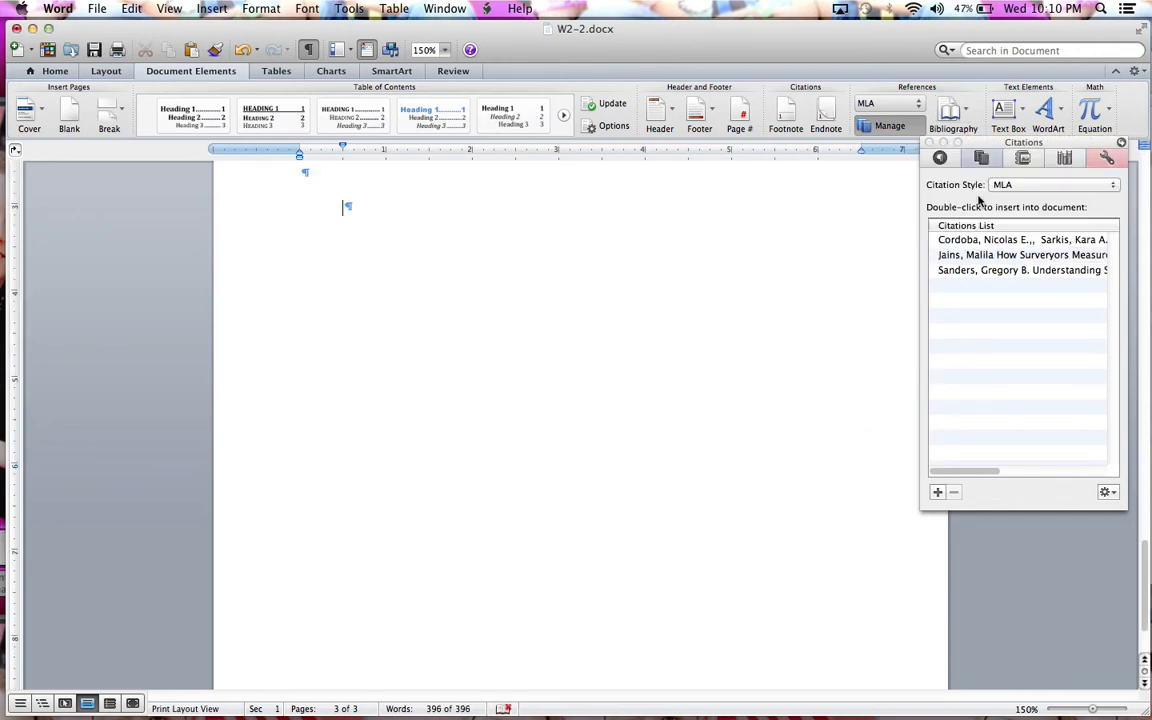
{"action": "scroll", "coordinate": [720, 310], "scroll_direction": "up", "scroll_amount": 6}
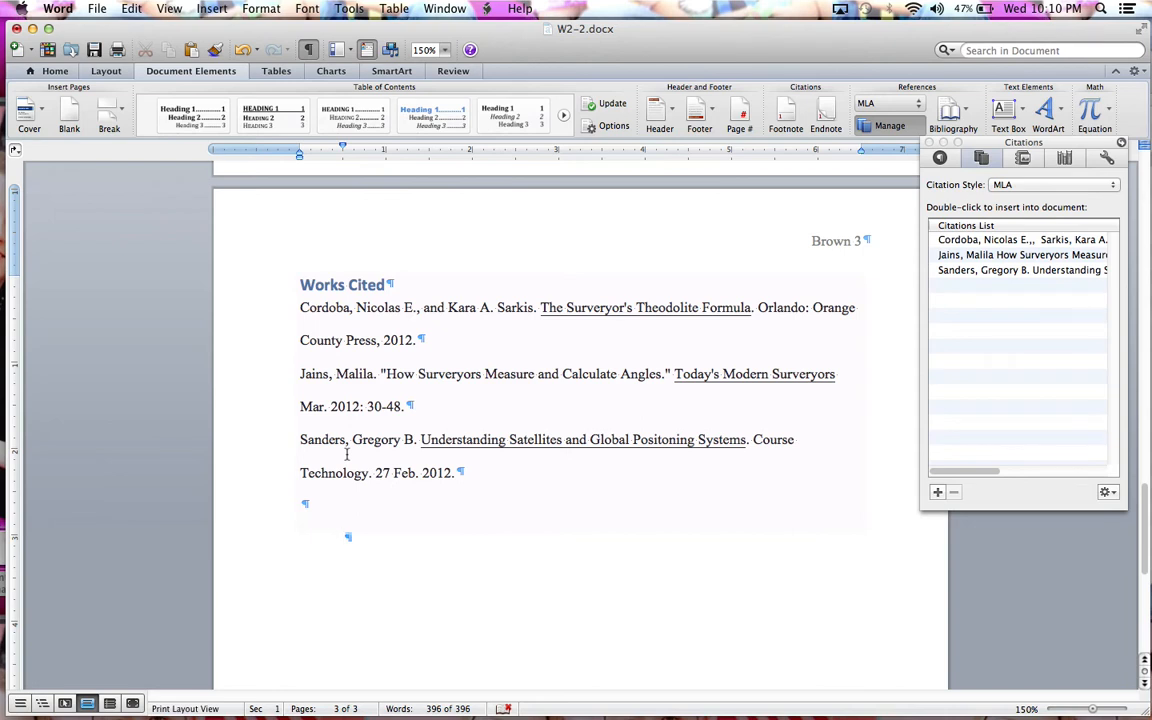
Step: Select the three Works Cited entries and give them a 0.5-inch hanging indent
{"action": "left_click", "coordinate": [456, 473]}
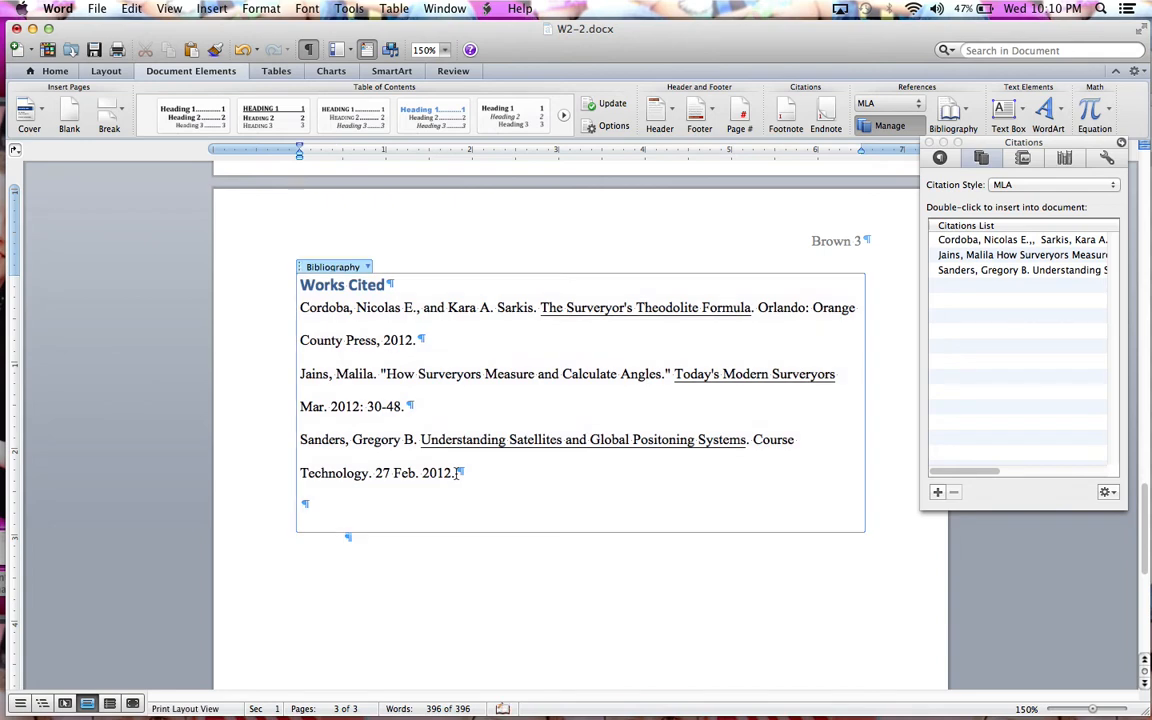
{"action": "left_click_drag", "start_coordinate": [456, 473], "coordinate": [262, 286]}
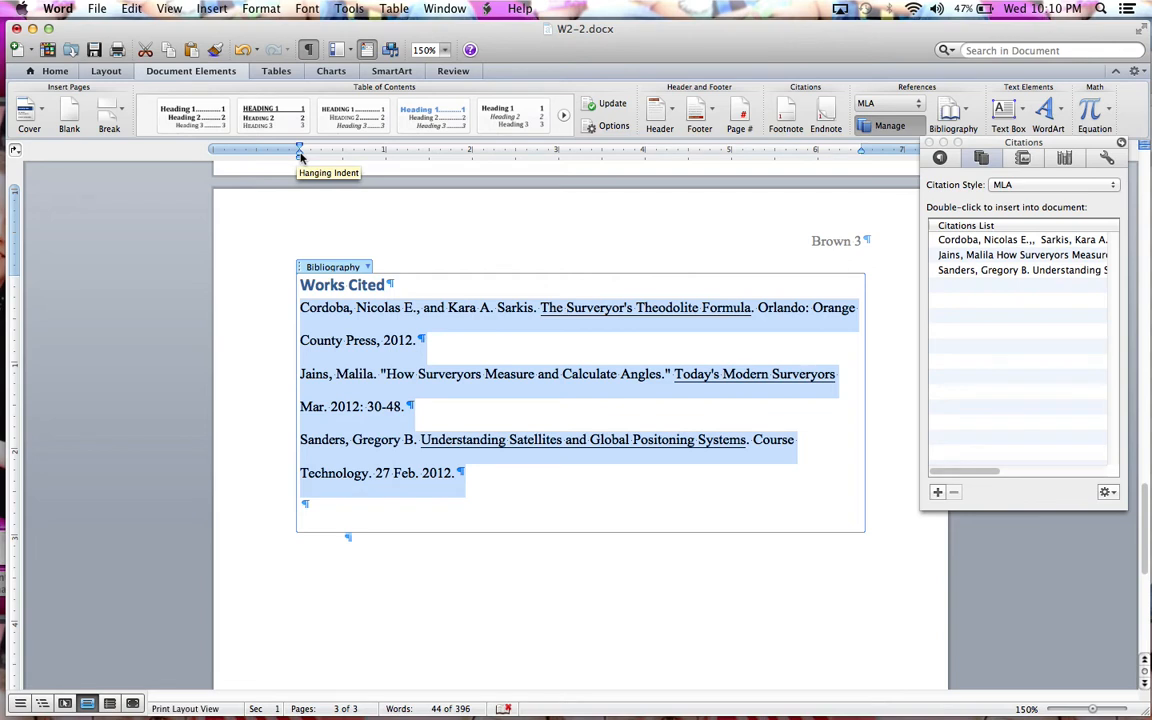
{"action": "left_click_drag", "start_coordinate": [300, 156], "coordinate": [343, 158]}
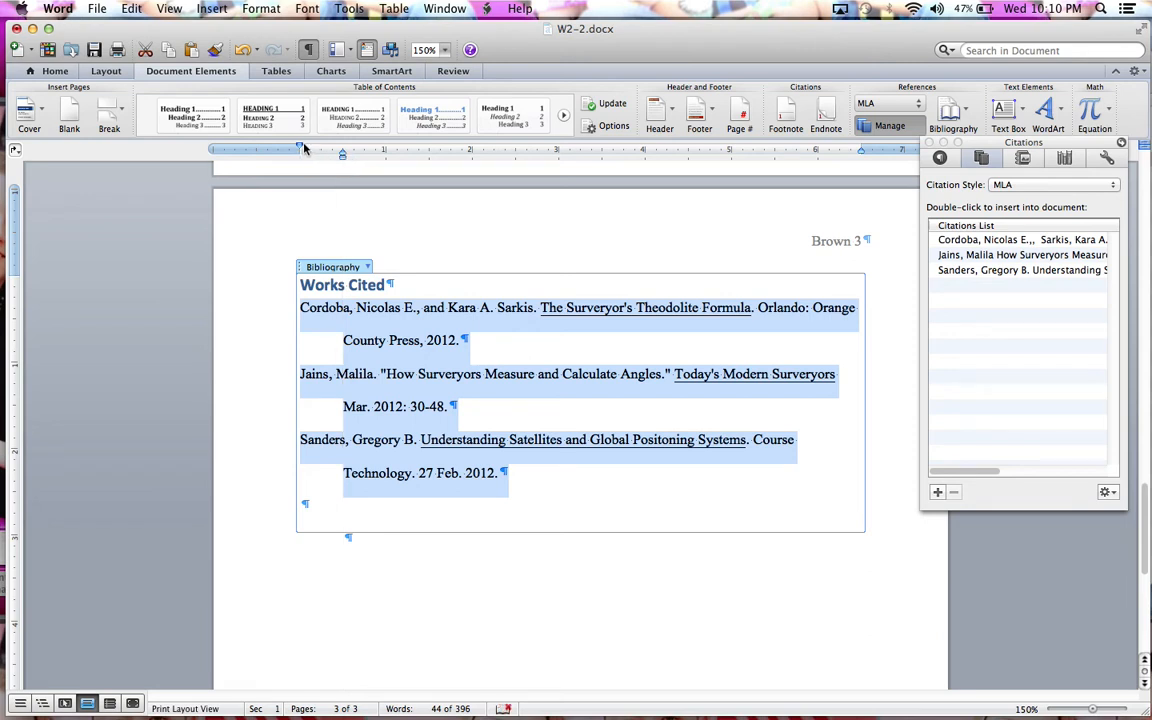
{"action": "mouse_move", "coordinate": [301, 148]}
{"action": "left_mouse_down"}
{"action": "mouse_move", "coordinate": [343, 149]}
{"action": "mouse_move", "coordinate": [298, 149]}
{"action": "left_mouse_up"}
Step: Edit the Jains source title to add 'Distance', saving it to both Master and Current lists
{"action": "left_click", "coordinate": [1023, 256]}
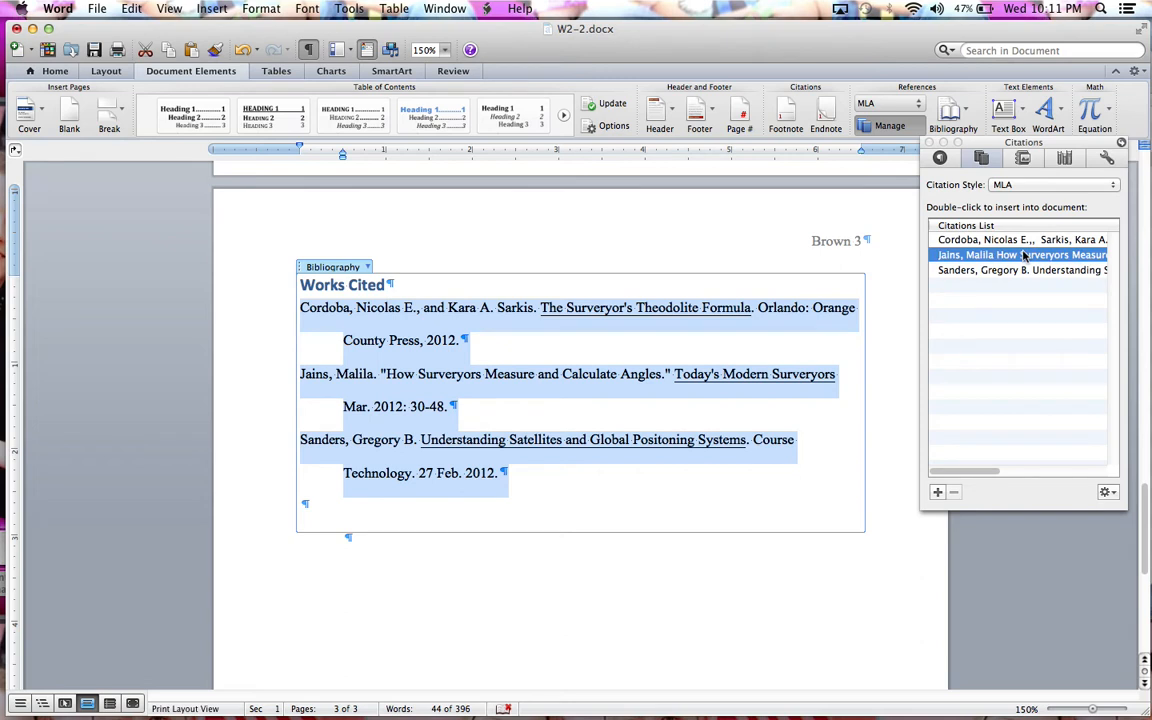
{"action": "left_click", "coordinate": [1106, 492]}
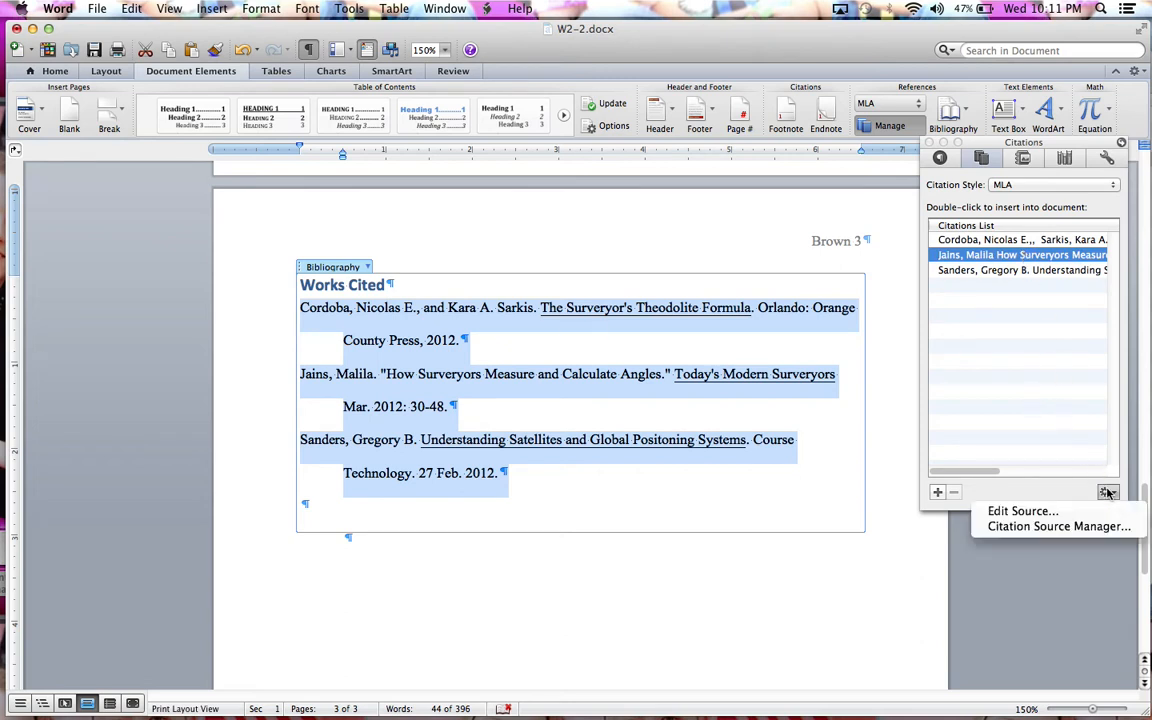
{"action": "left_click", "coordinate": [1047, 514]}
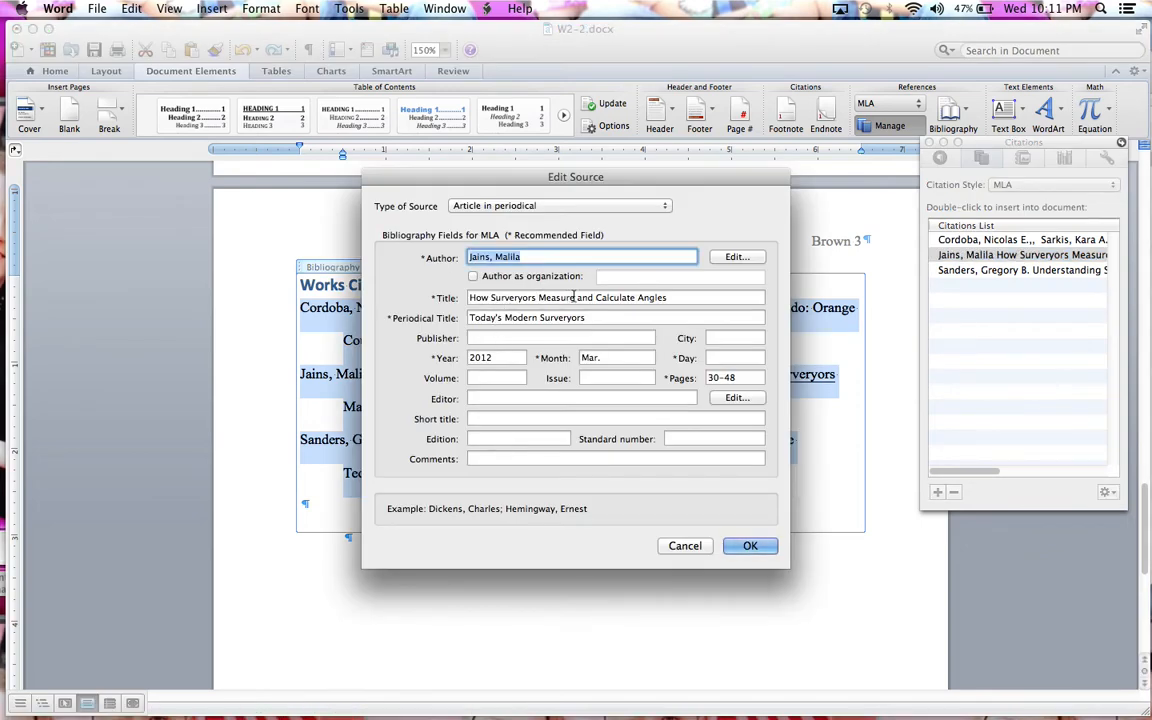
{"action": "left_click", "coordinate": [577, 297]}
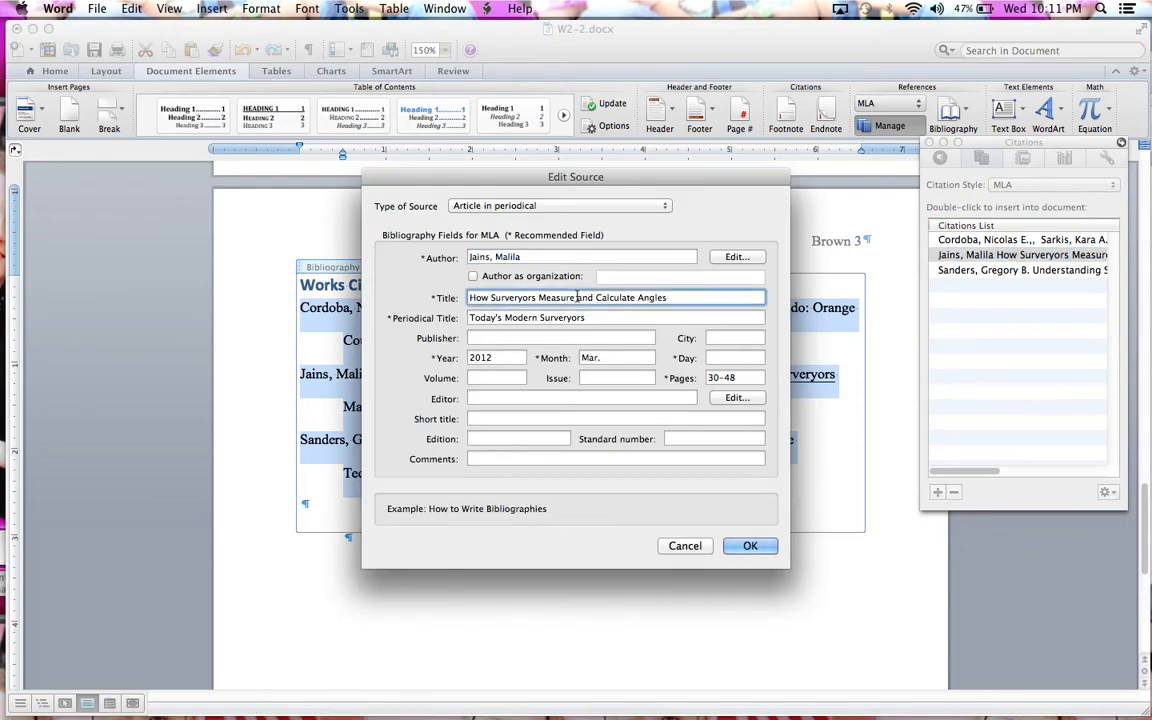
{"action": "type", "text": "Distance"}
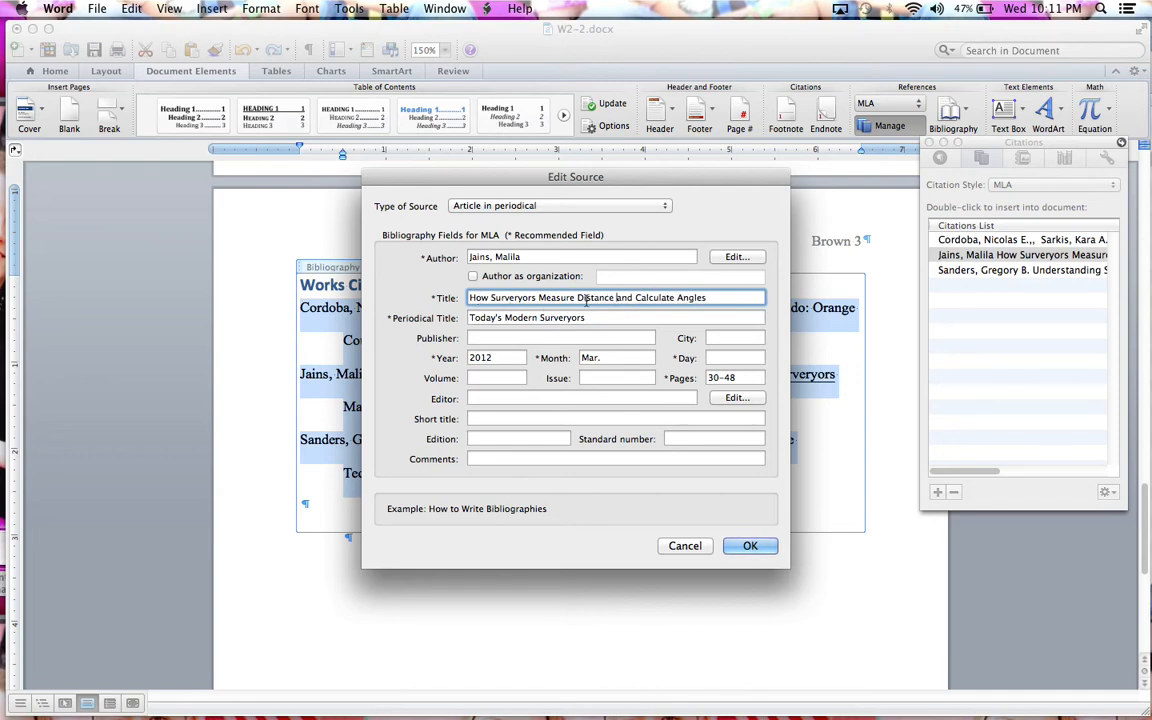
{"action": "left_click", "coordinate": [747, 544]}
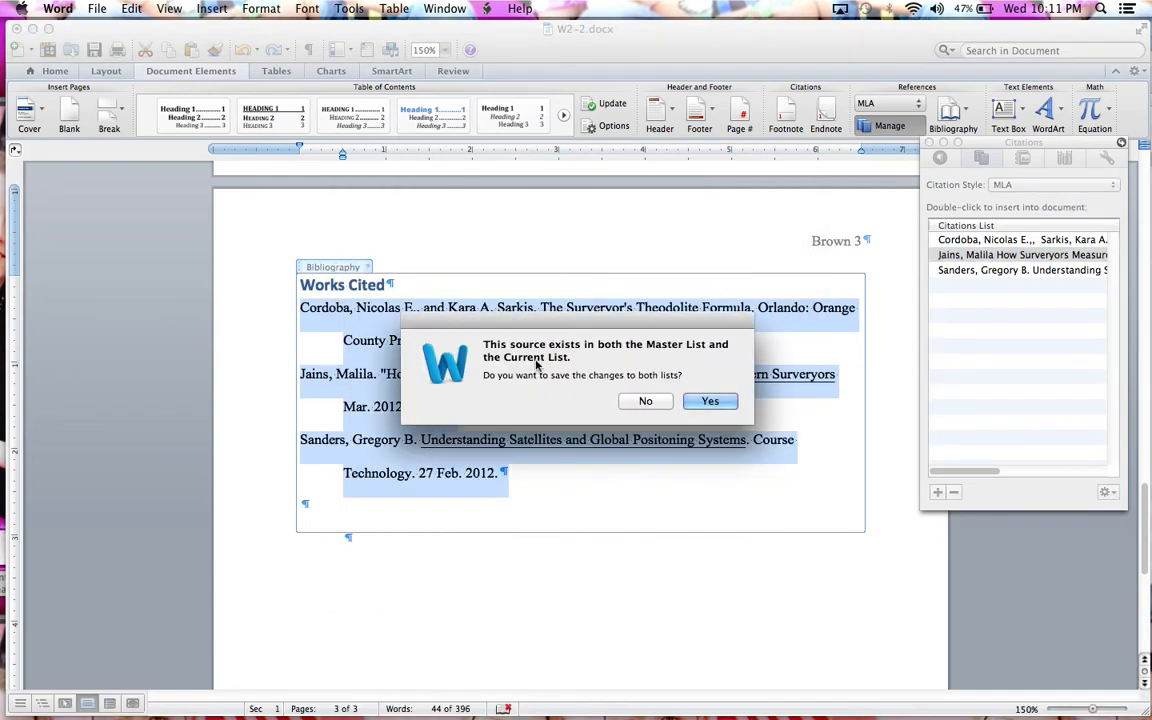
{"action": "left_click", "coordinate": [694, 399]}
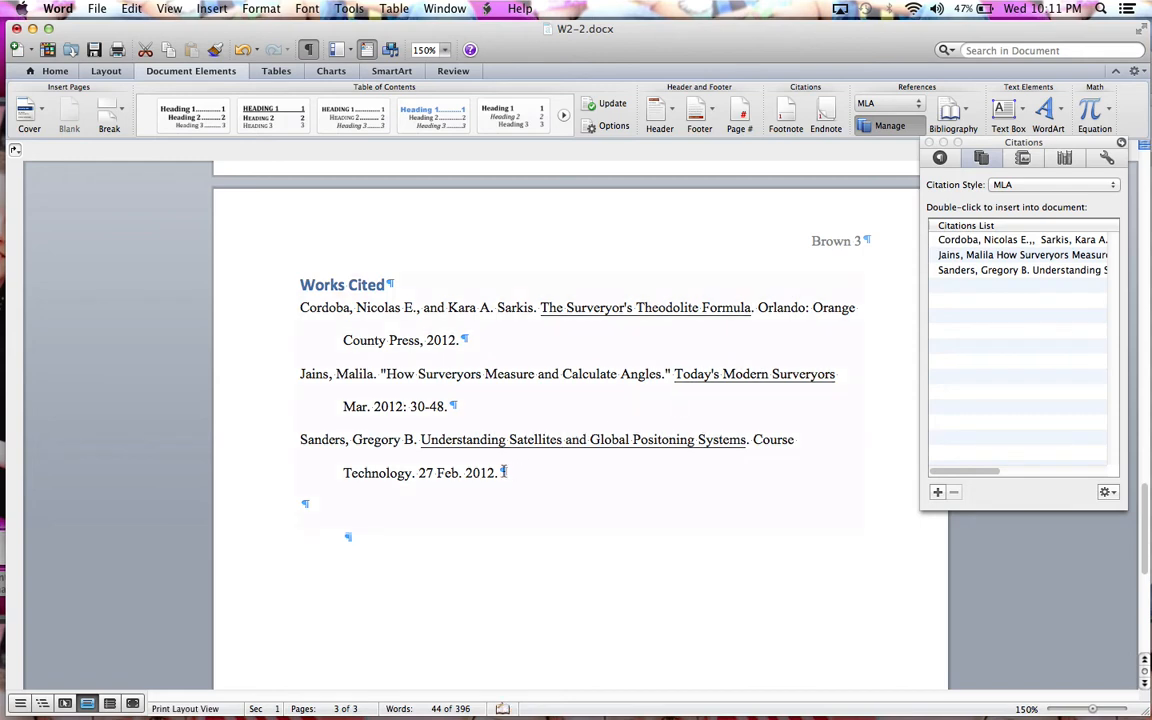
Step: Update citations and bibliography so the Jains entry shows the corrected title, then reselect the entries
{"action": "left_click", "coordinate": [394, 304]}
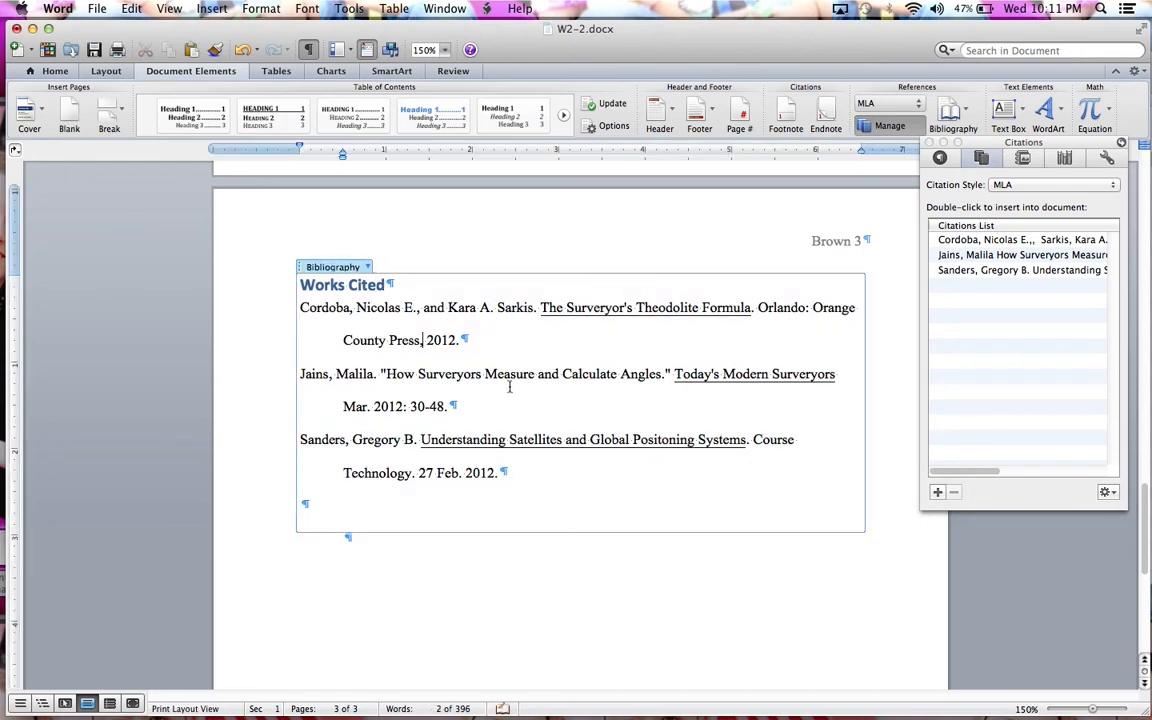
{"action": "left_click", "coordinate": [368, 267]}
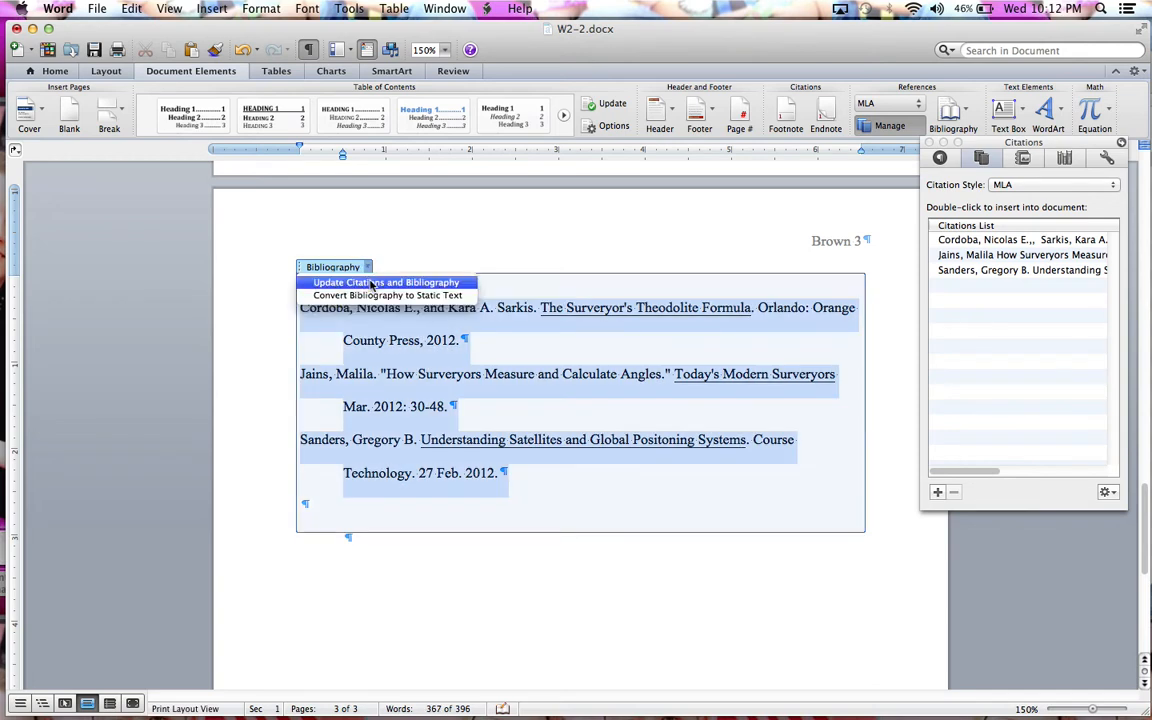
{"action": "left_click", "coordinate": [371, 284]}
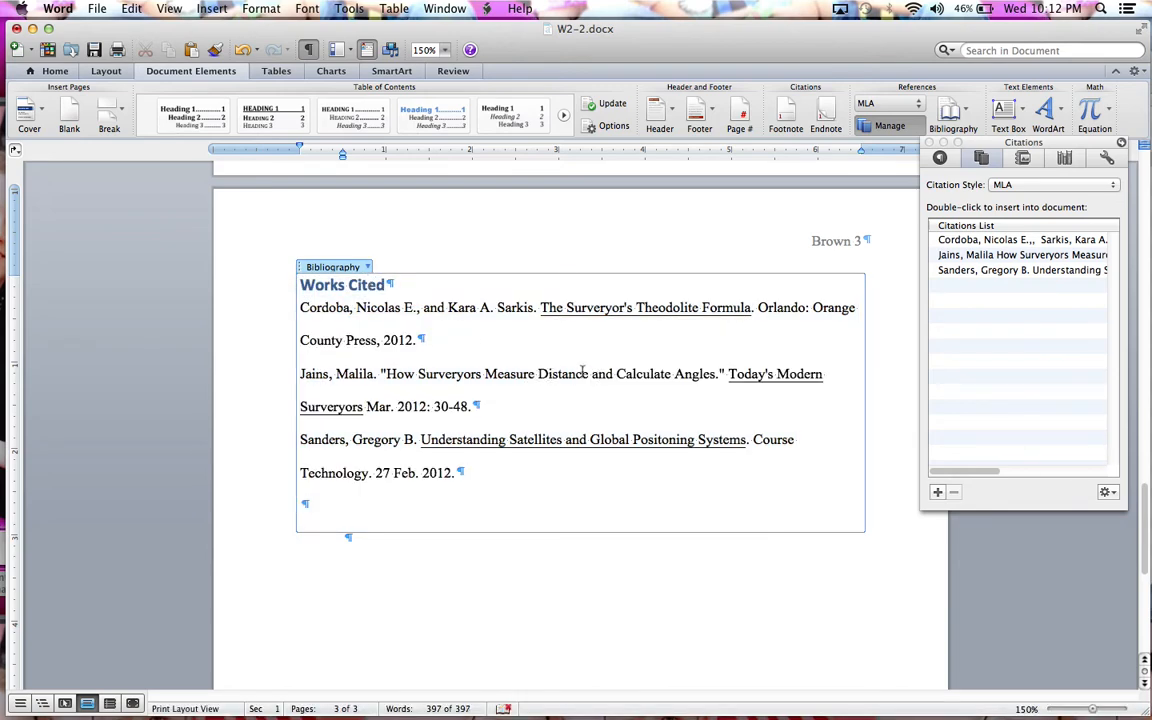
{"action": "mouse_move", "coordinate": [457, 471]}
{"action": "left_mouse_down"}
{"action": "mouse_move", "coordinate": [304, 406]}
{"action": "mouse_move", "coordinate": [288, 303]}
{"action": "mouse_move", "coordinate": [288, 249]}
{"action": "mouse_move", "coordinate": [313, 160]}
{"action": "mouse_move", "coordinate": [300, 158]}
{"action": "mouse_move", "coordinate": [347, 158]}
{"action": "mouse_move", "coordinate": [300, 149]}
{"action": "left_mouse_up"}
Step: Reapply the hanging indent to the refreshed Works Cited entries
{"action": "left_click", "coordinate": [552, 500]}
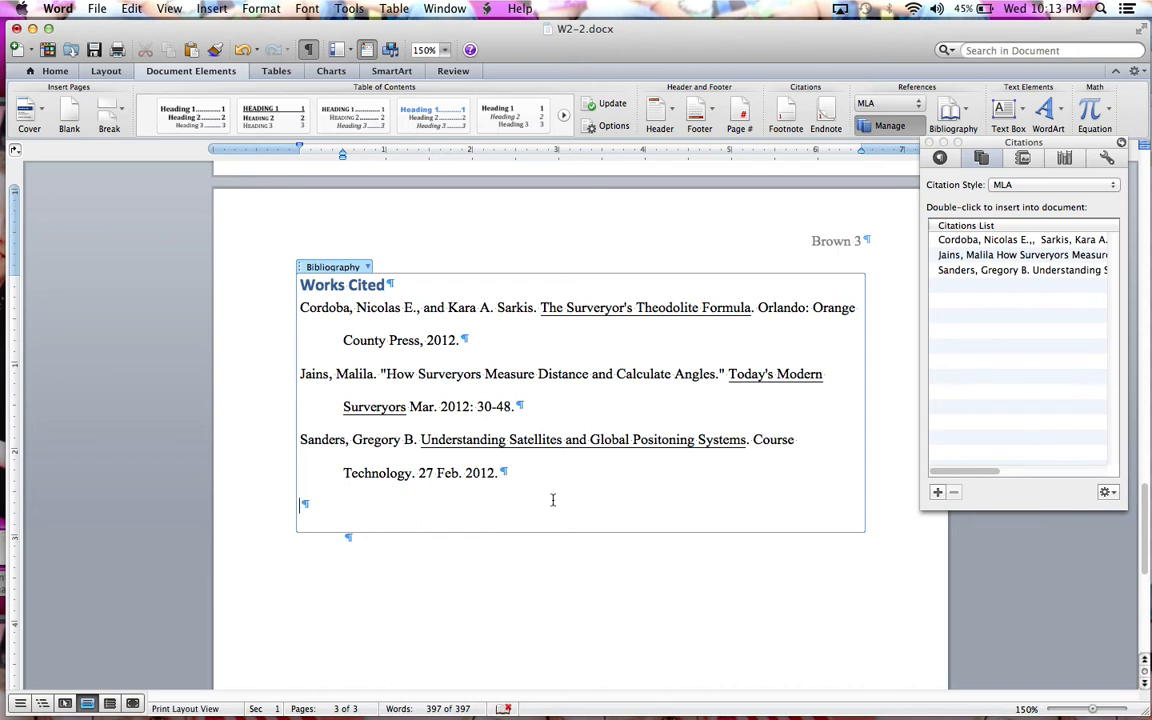
Step: Convert the Works Cited bibliography to static text
{"action": "left_click", "coordinate": [366, 268]}
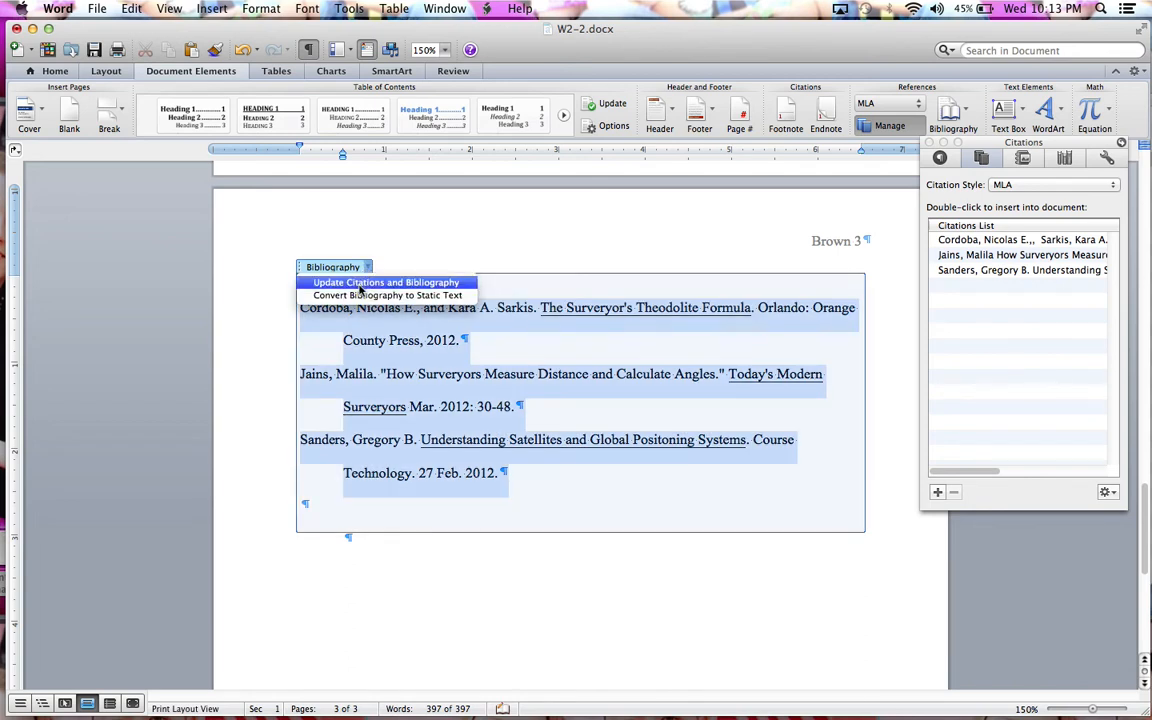
{"action": "left_click", "coordinate": [401, 296]}
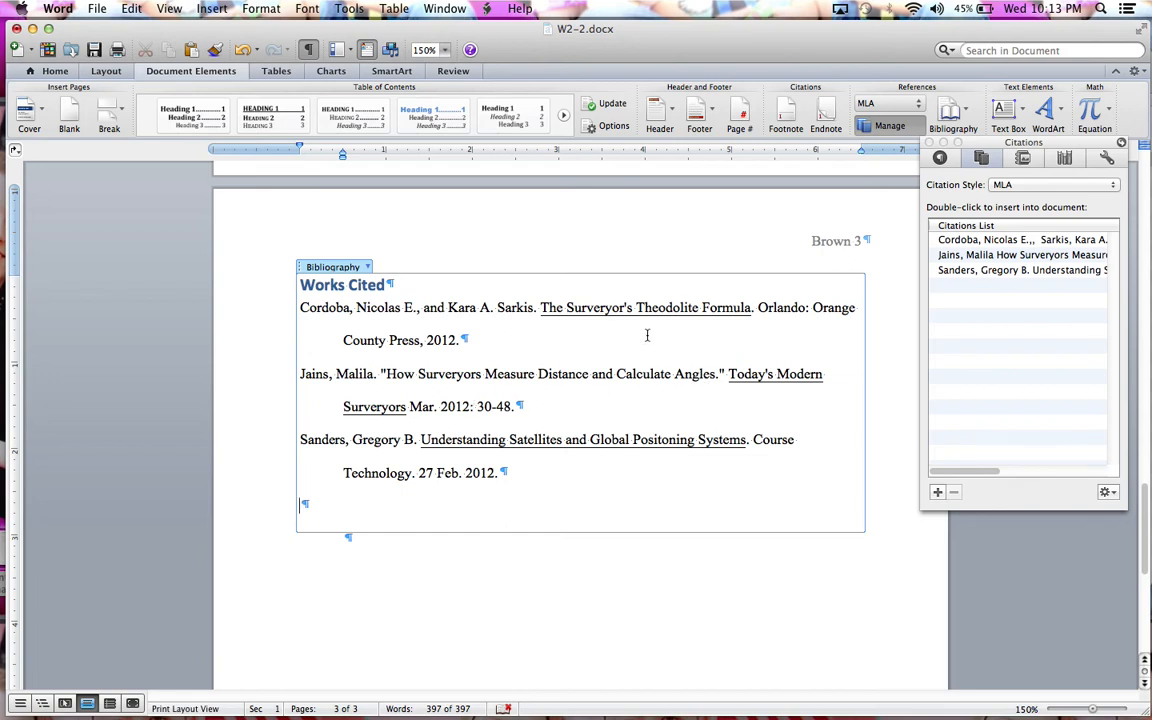
Step: Italicize The Surveyor's Theodolite Formula, Today's Modern Surveyors (removing its underline), and the Sanders title
{"action": "left_click_drag", "start_coordinate": [541, 307], "coordinate": [730, 309]}
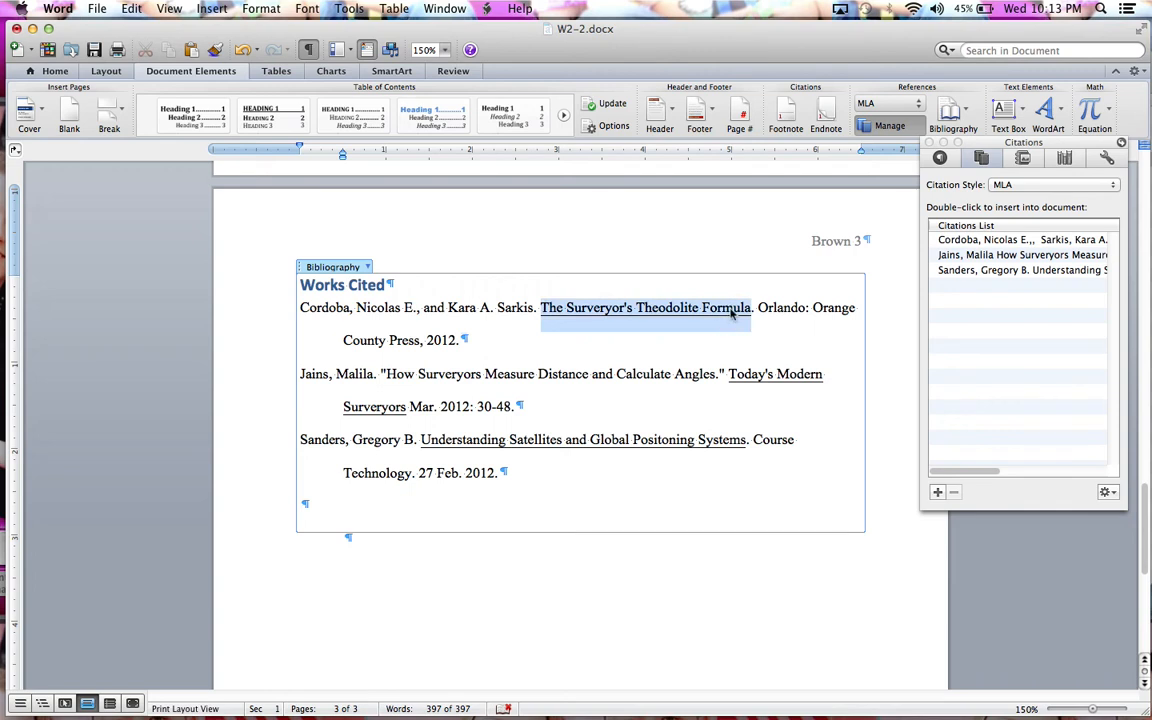
{"action": "left_click", "coordinate": [56, 69]}
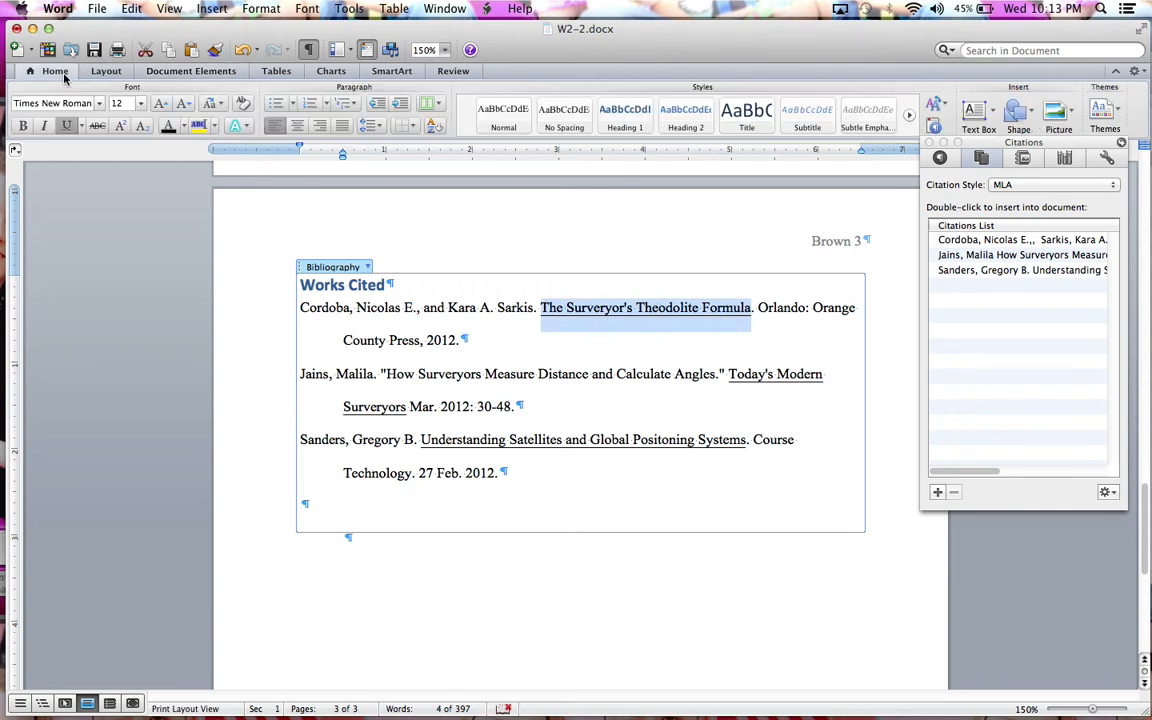
{"action": "left_click", "coordinate": [44, 127]}
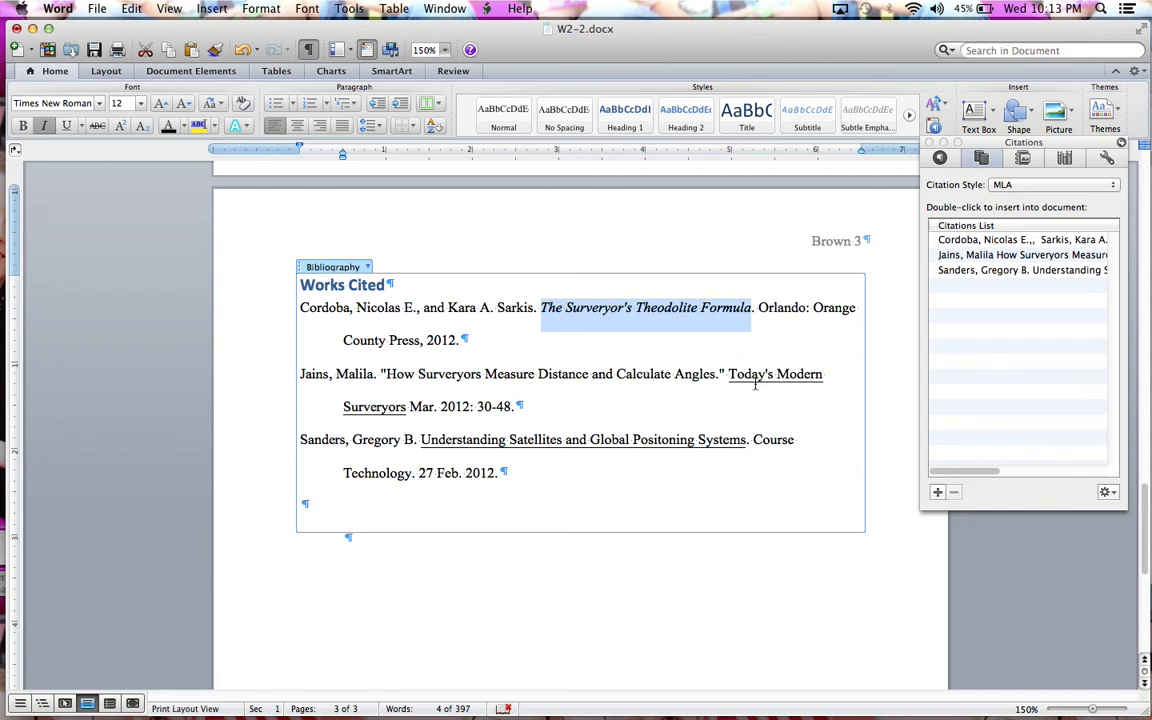
{"action": "left_click_drag", "start_coordinate": [728, 374], "coordinate": [407, 404]}
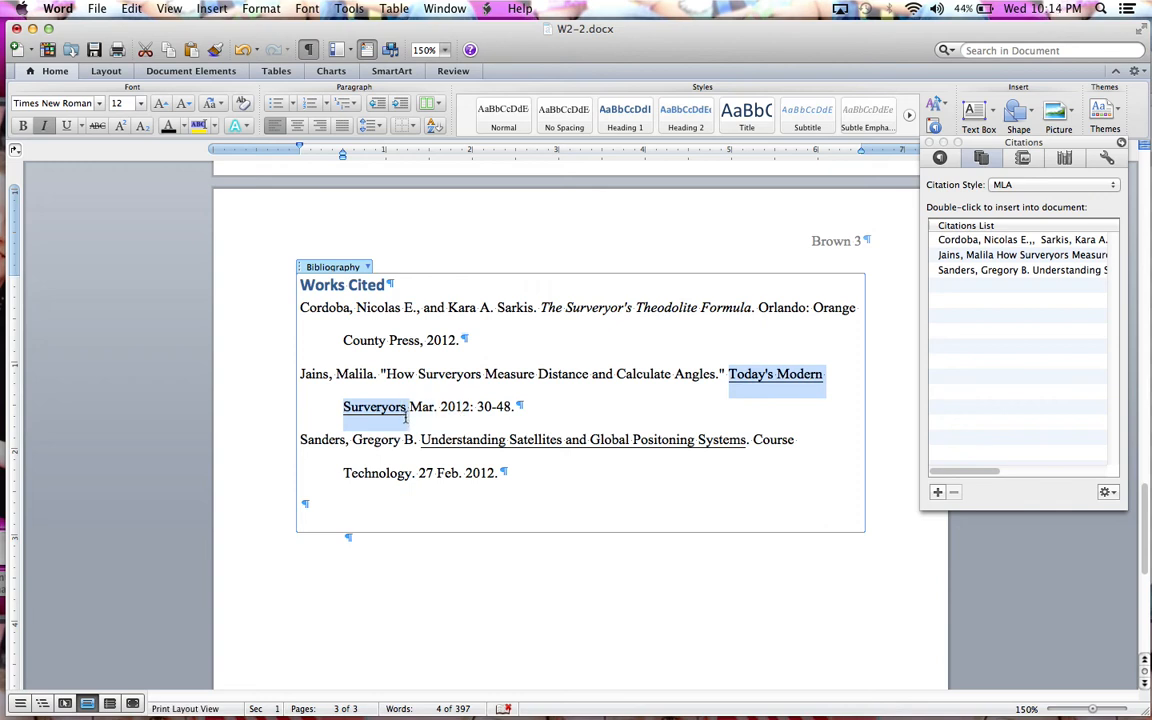
{"action": "left_click", "coordinate": [66, 126]}
{"action": "left_click", "coordinate": [43, 126]}
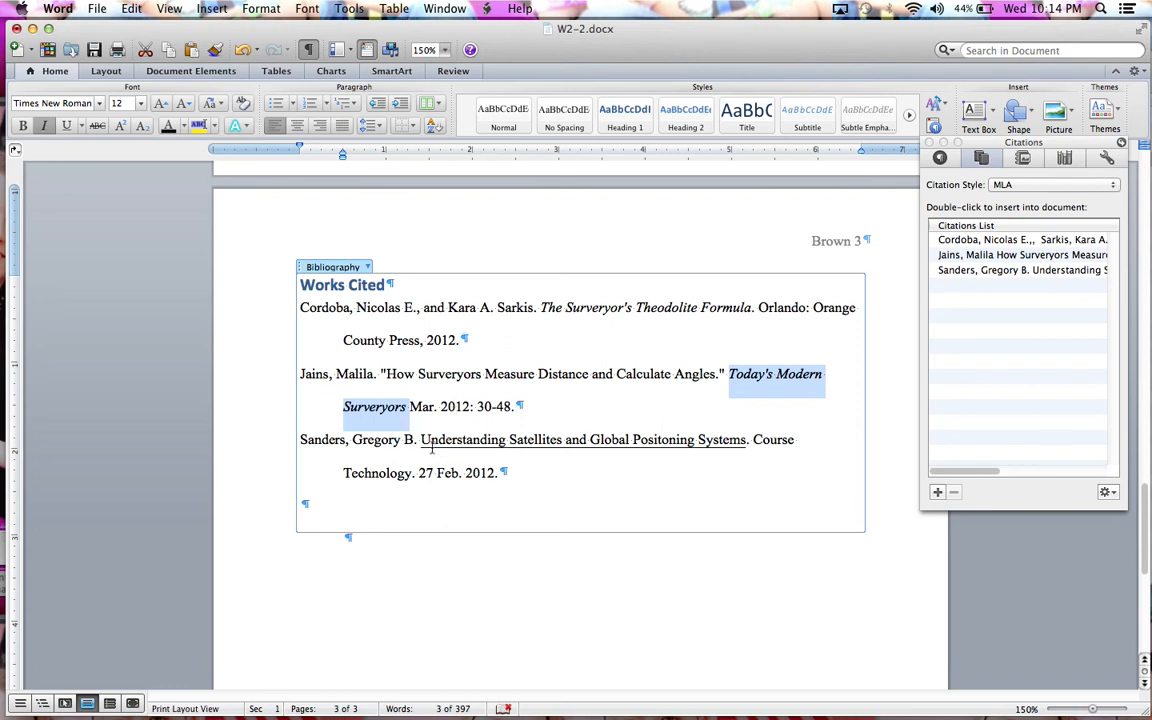
{"action": "left_click_drag", "start_coordinate": [421, 440], "coordinate": [732, 433]}
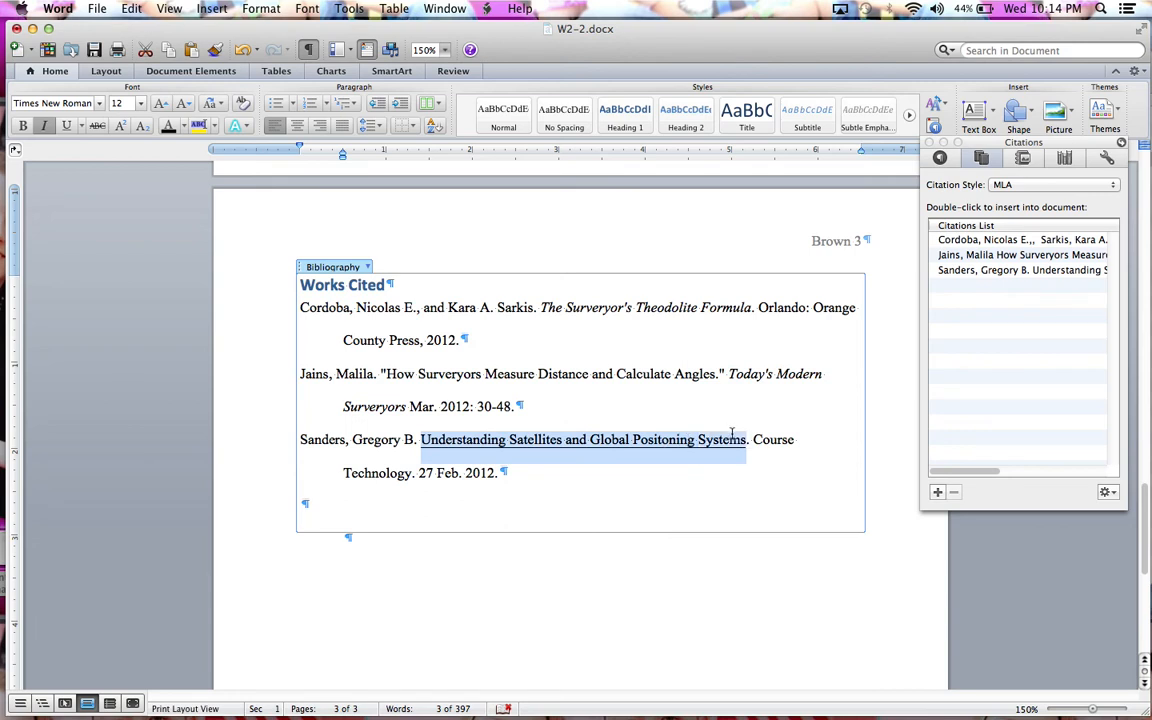
{"action": "left_click", "coordinate": [43, 130]}
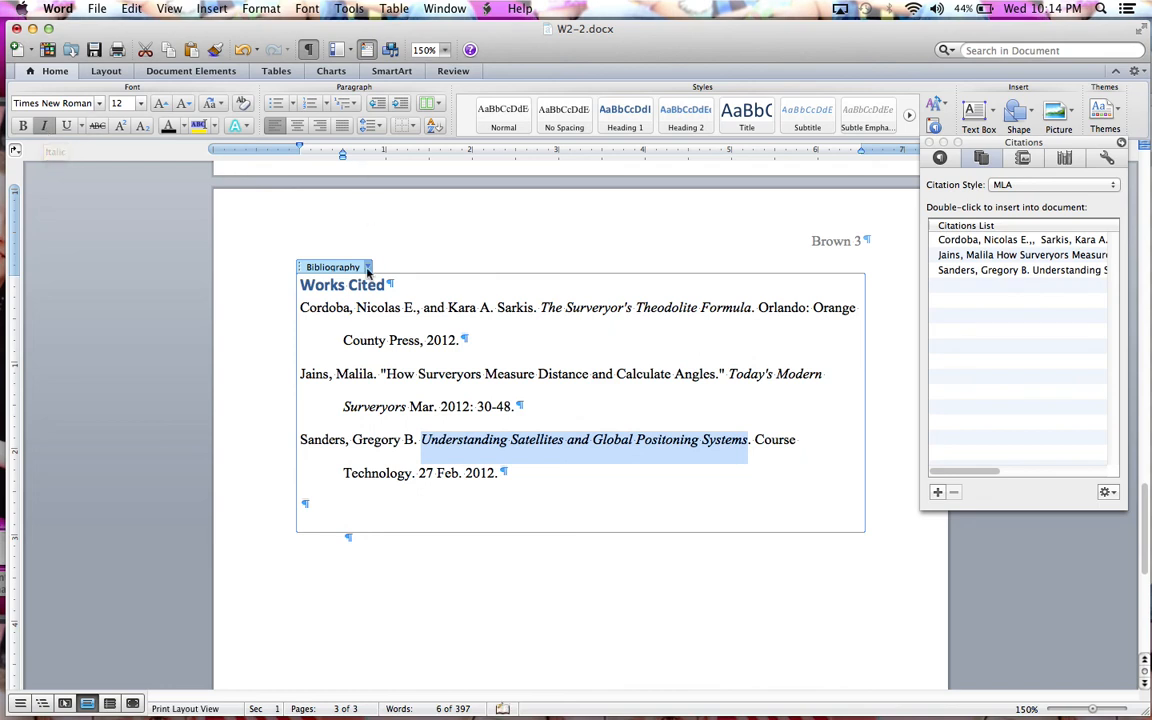
{"action": "left_click", "coordinate": [456, 340]}
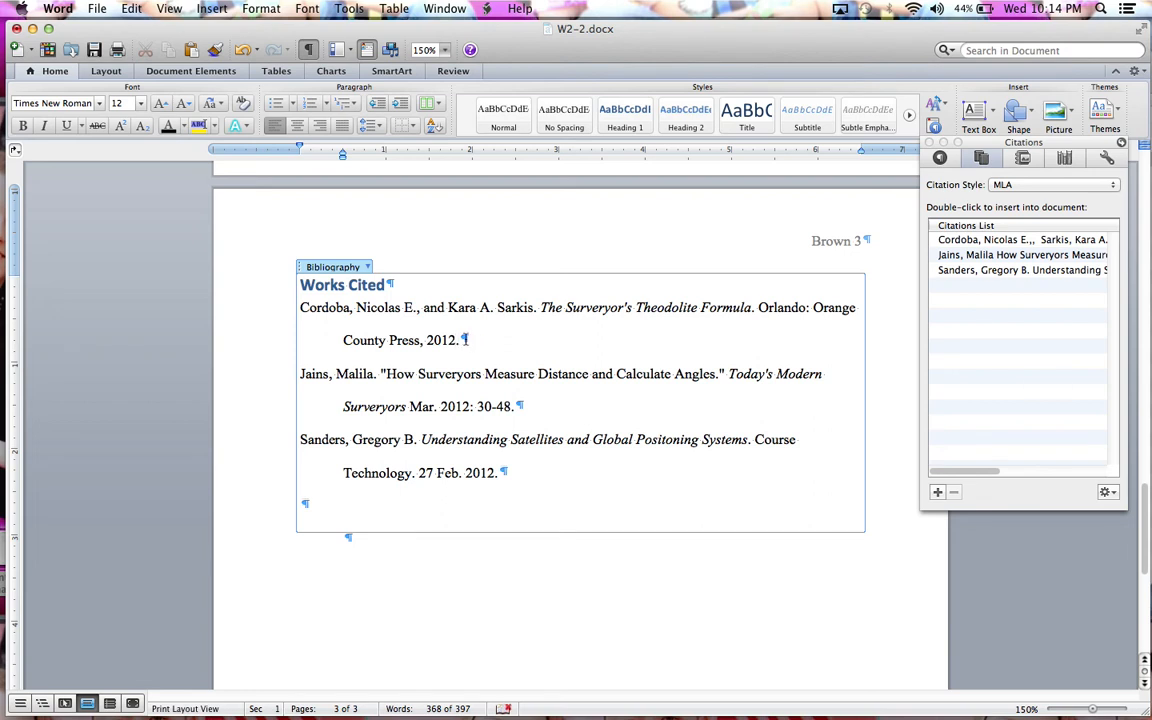
Step: Append 'Print' to the first two entries and 'Web' to the Sanders entry
{"action": "type", "text": "Print"}
{"action": "left_click", "coordinate": [515, 406]}
{"action": "type", "text": "Print"}
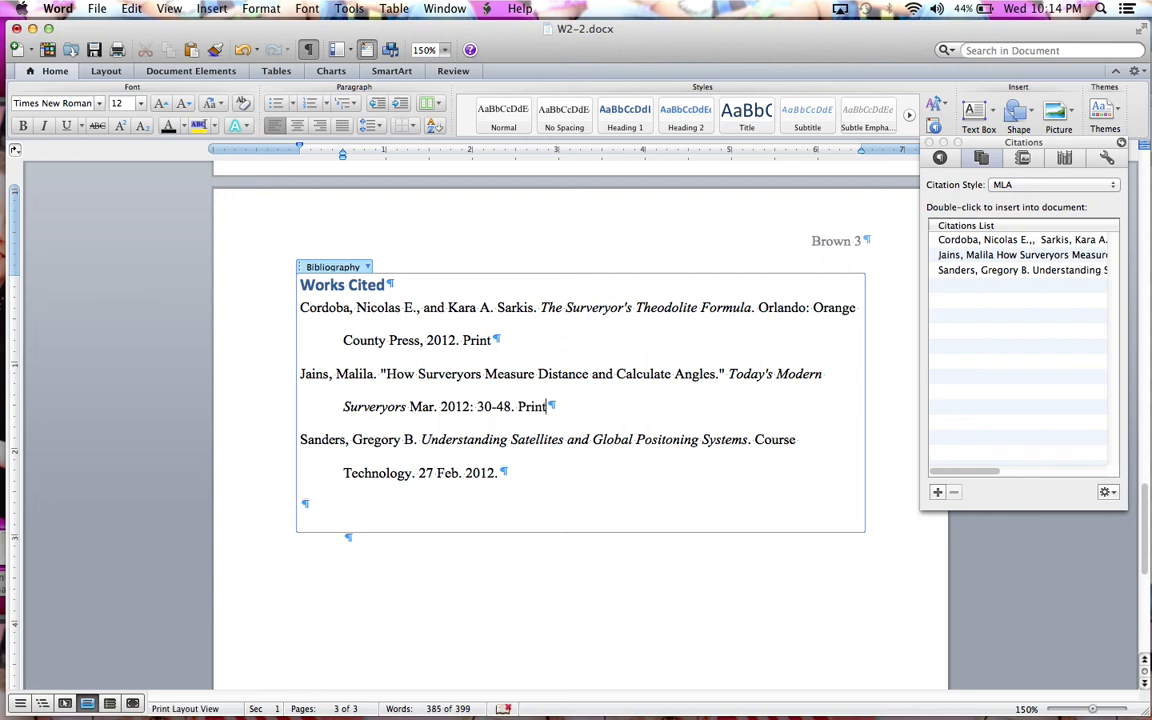
{"action": "left_click", "coordinate": [507, 474]}
{"action": "type", "text": "Web"}
Step: Set the Works Cited heading to 12-point Times New Roman and remove its bold
{"action": "triple_click", "coordinate": [336, 288]}
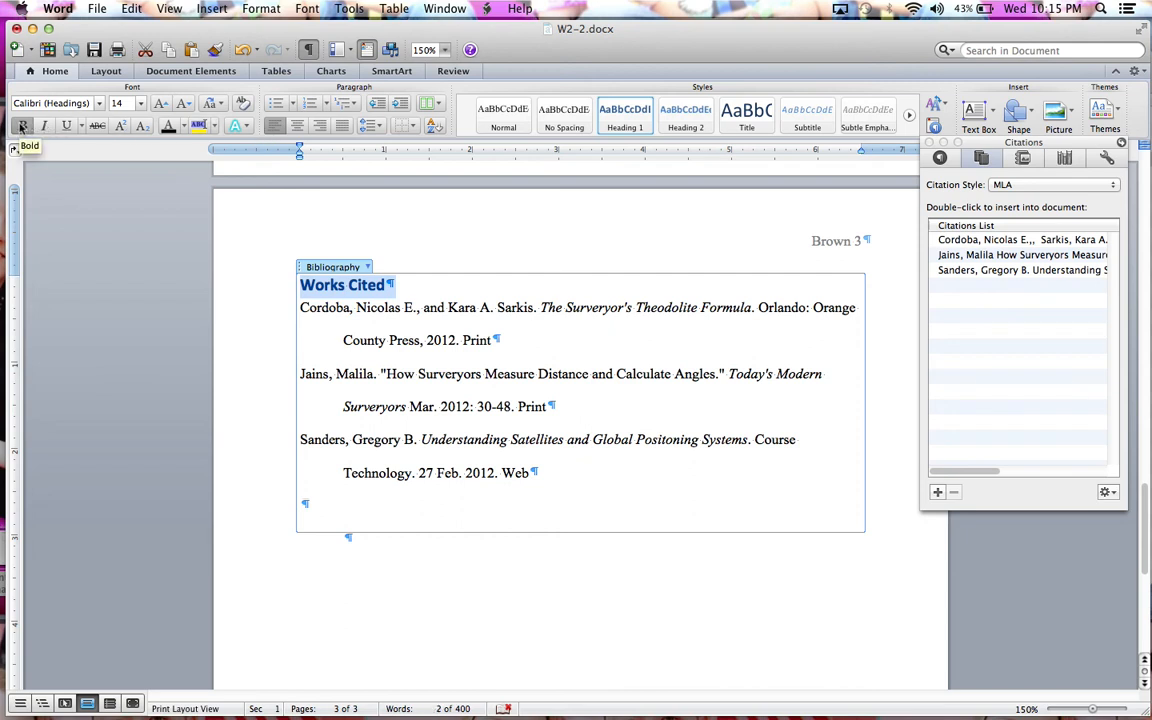
{"action": "left_click", "coordinate": [143, 108]}
{"action": "left_click", "coordinate": [117, 157]}
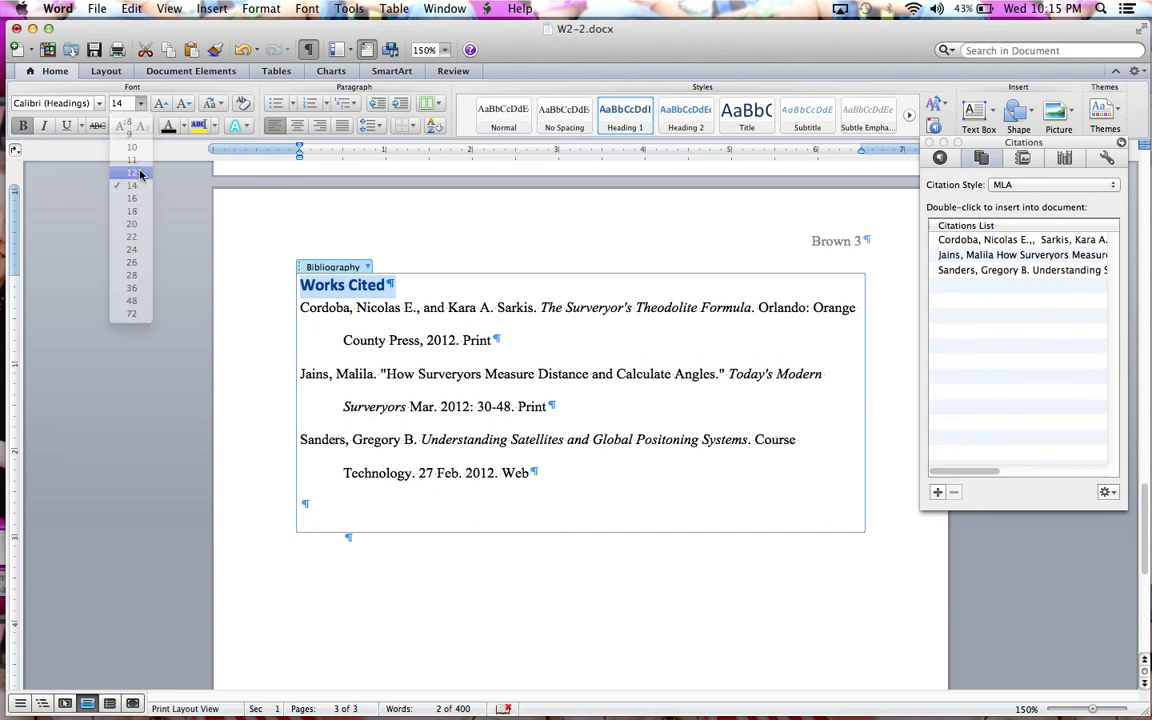
{"action": "left_click", "coordinate": [97, 104]}
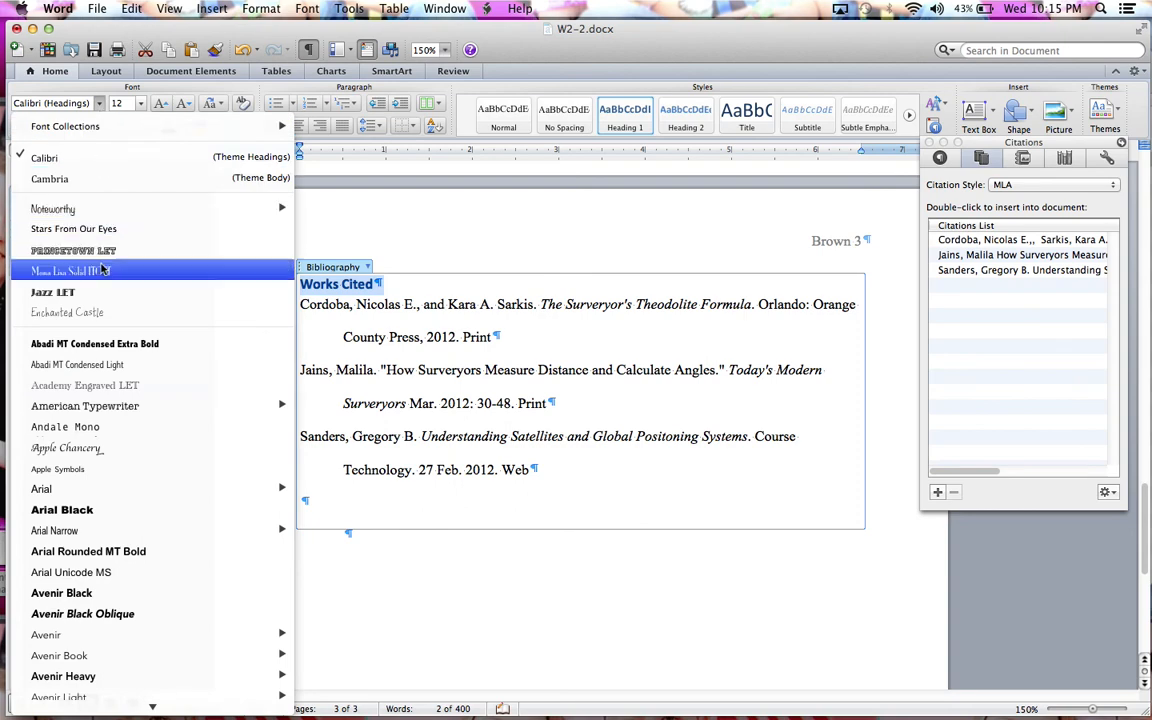
{"action": "scroll", "coordinate": [100, 410], "scroll_direction": "down", "scroll_amount": 5}
{"action": "key", "text": "t"}
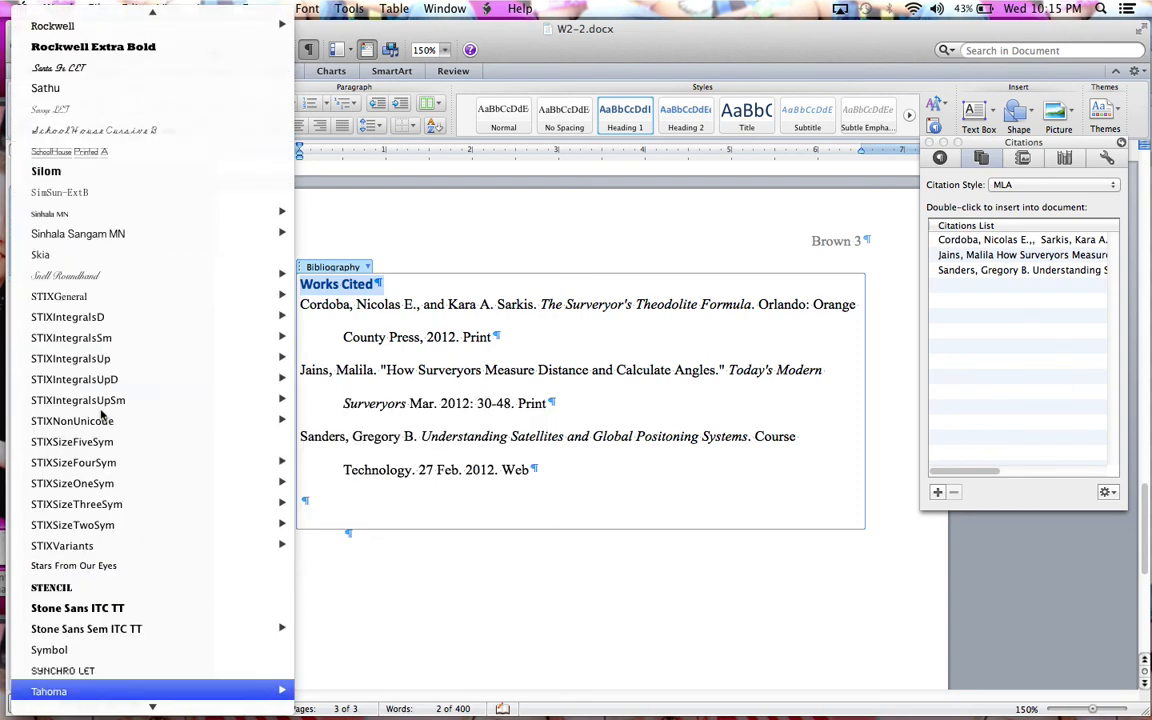
{"action": "scroll", "coordinate": [90, 300], "scroll_direction": "down", "scroll_amount": 12}
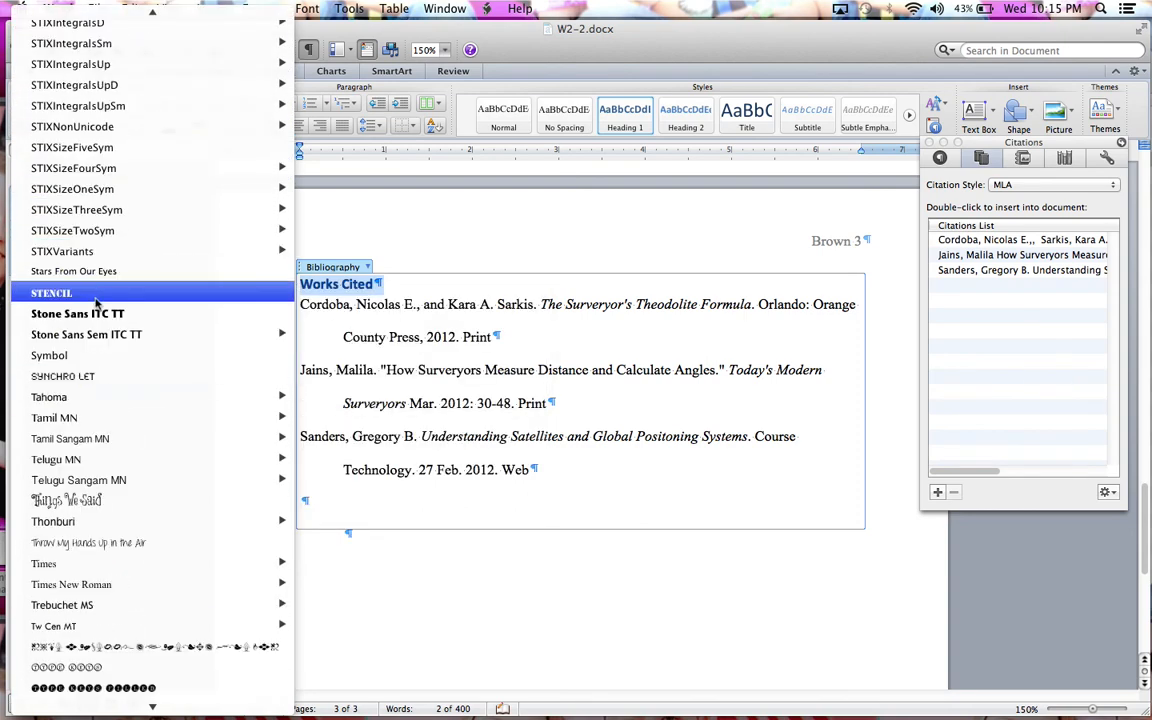
{"action": "scroll", "coordinate": [88, 500], "scroll_direction": "down", "scroll_amount": 2}
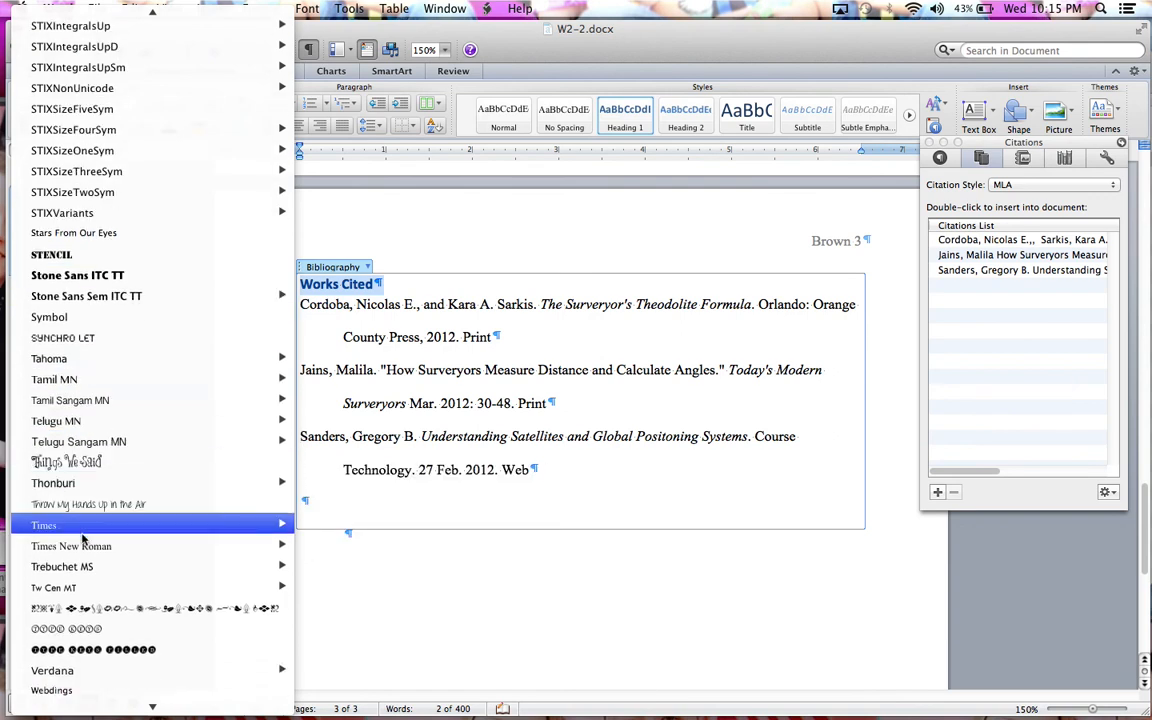
{"action": "left_click", "coordinate": [82, 556]}
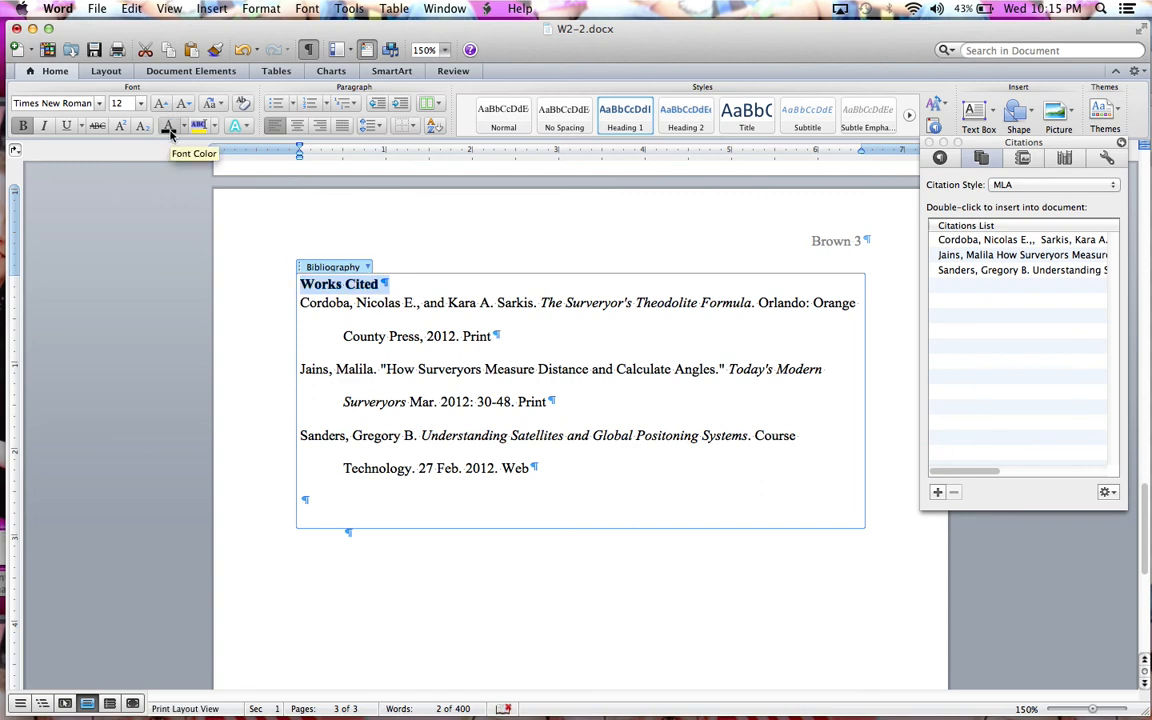
{"action": "left_click", "coordinate": [28, 127]}
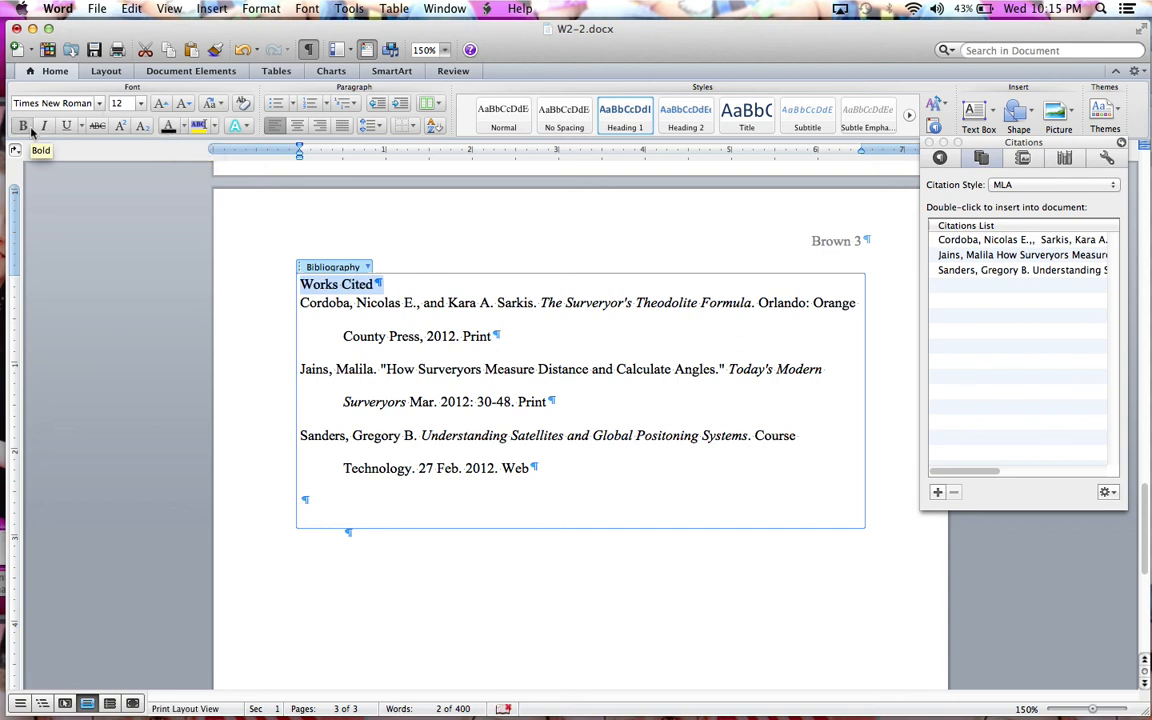
Step: Center the "Works Cited" heading and set its line spacing to 2.0
{"action": "left_click", "coordinate": [297, 127]}
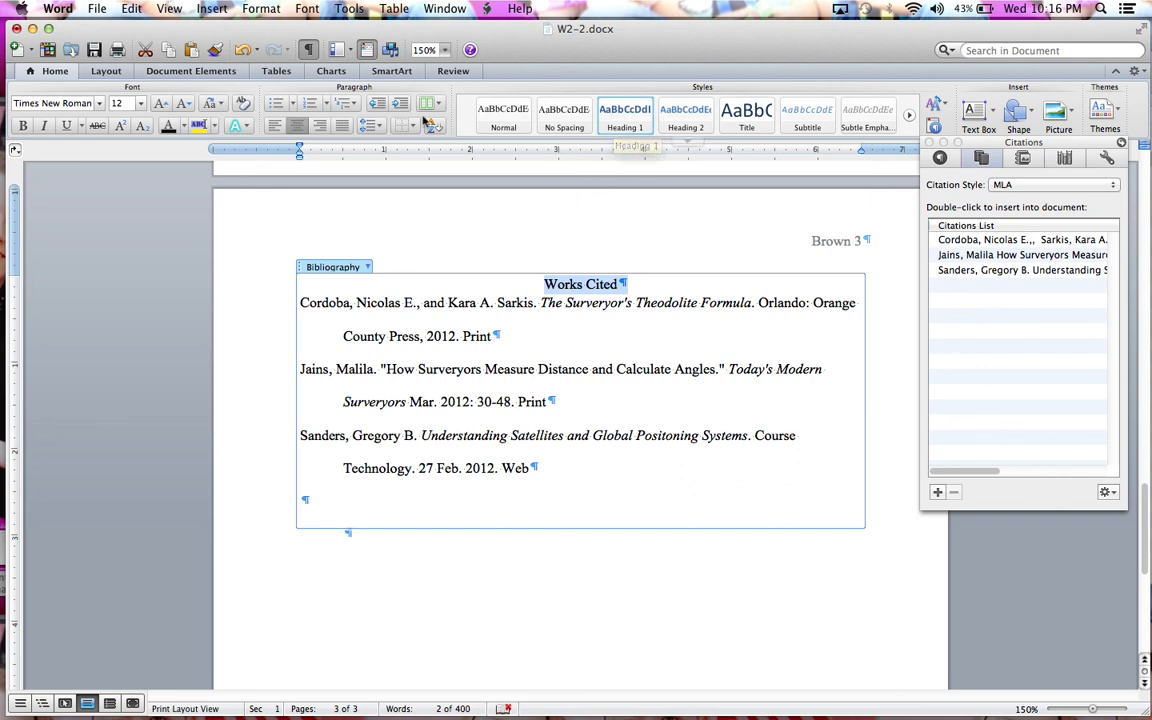
{"action": "left_click", "coordinate": [368, 124]}
{"action": "left_click", "coordinate": [328, 172]}
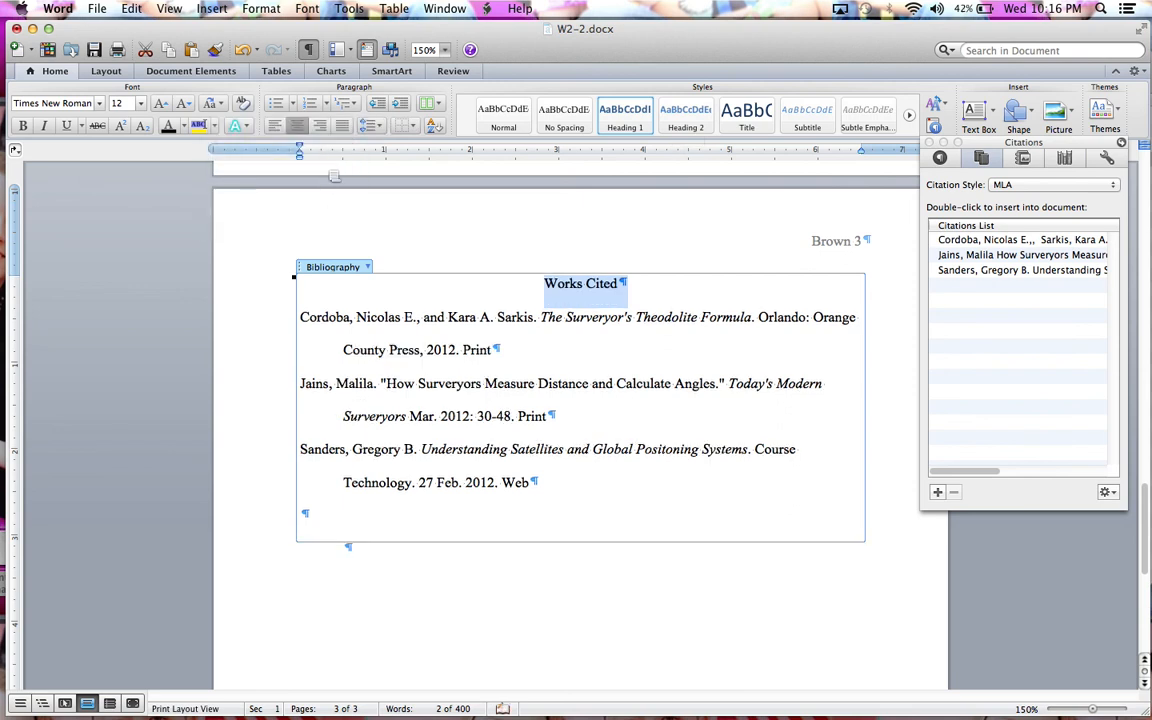
{"action": "left_click", "coordinate": [616, 118]}
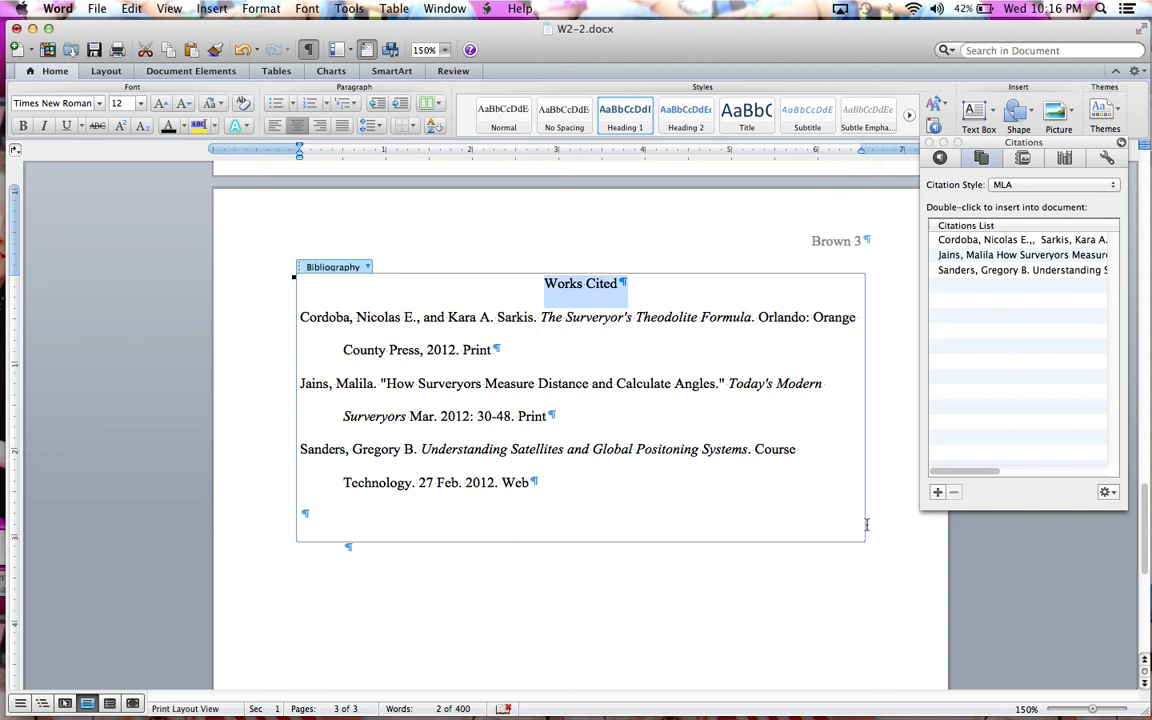
{"action": "left_click", "coordinate": [856, 591]}
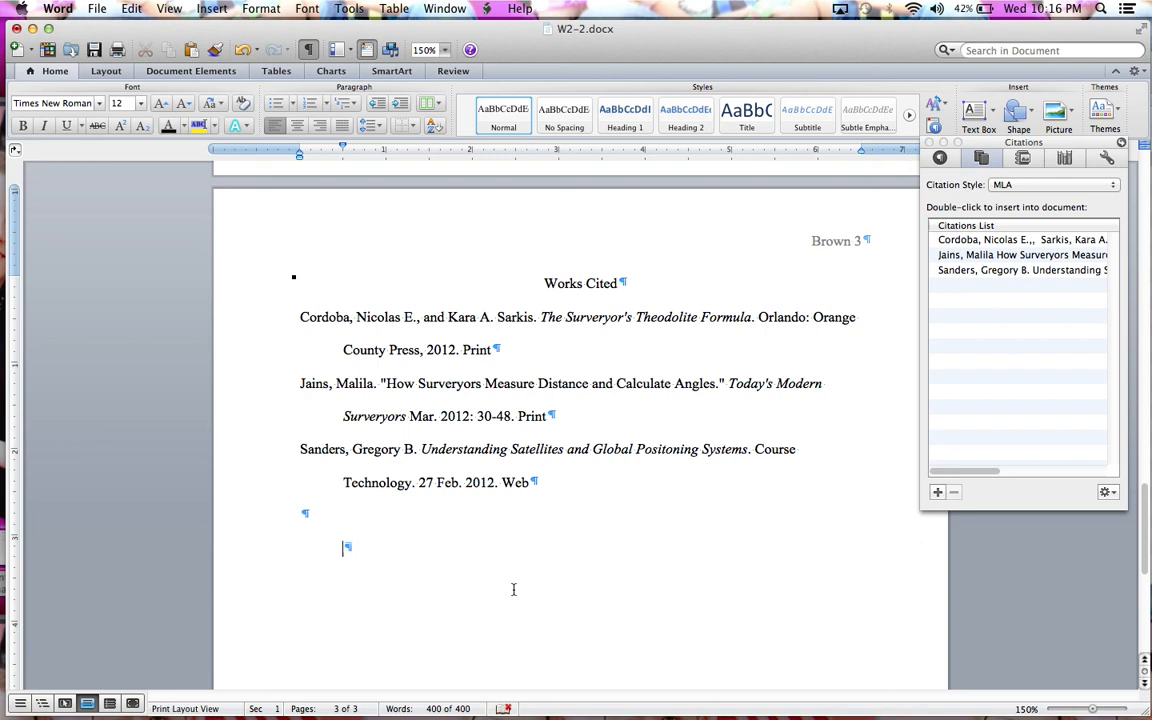
Step: Save the document as W2-2 in .docx format, replacing the existing file
{"action": "left_click", "coordinate": [97, 9]}
{"action": "left_click", "coordinate": [124, 146]}
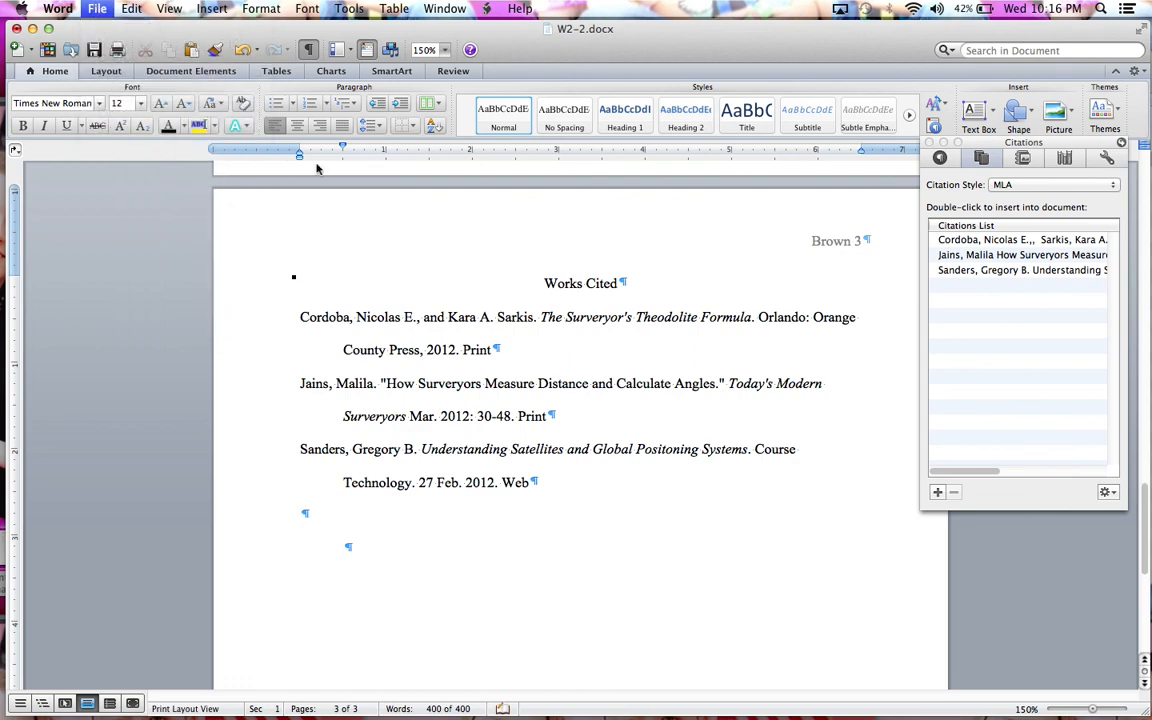
{"action": "left_click", "coordinate": [816, 481]}
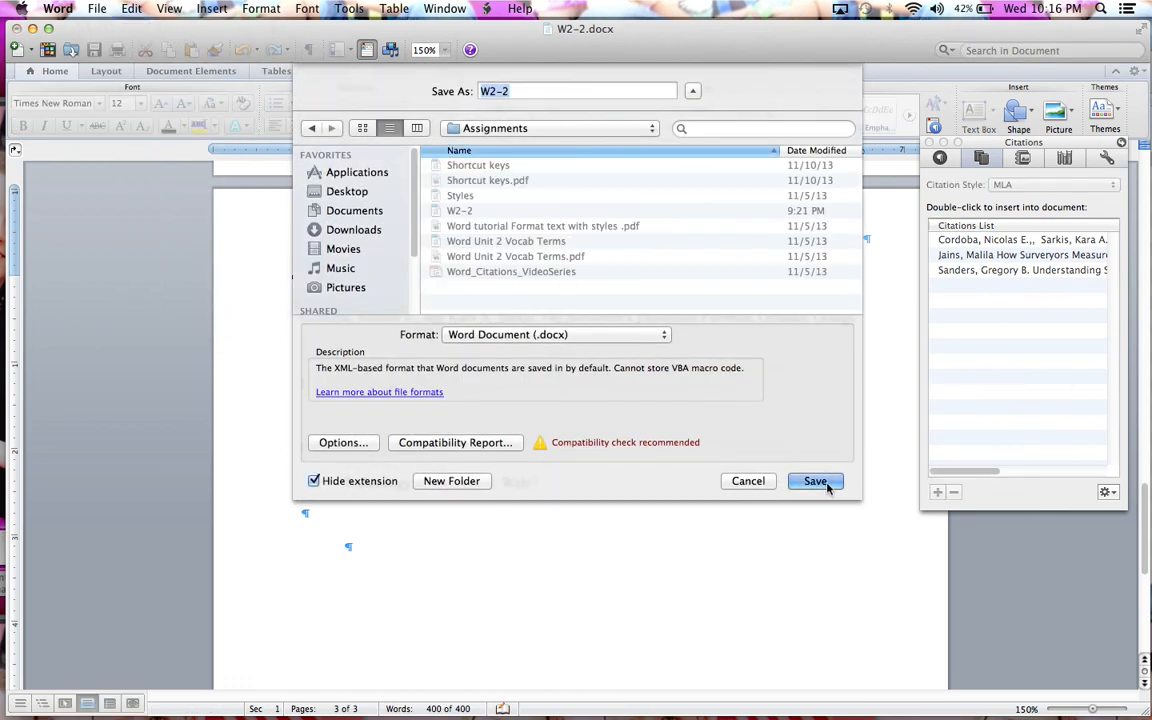
{"action": "left_click", "coordinate": [691, 163]}
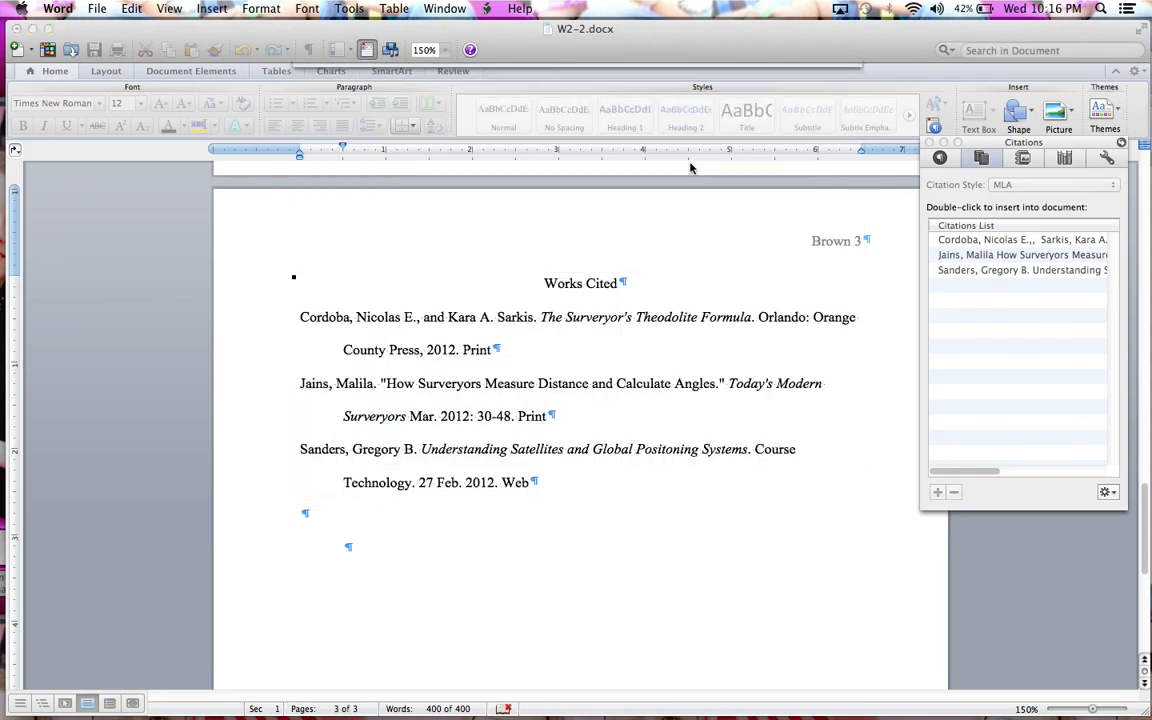